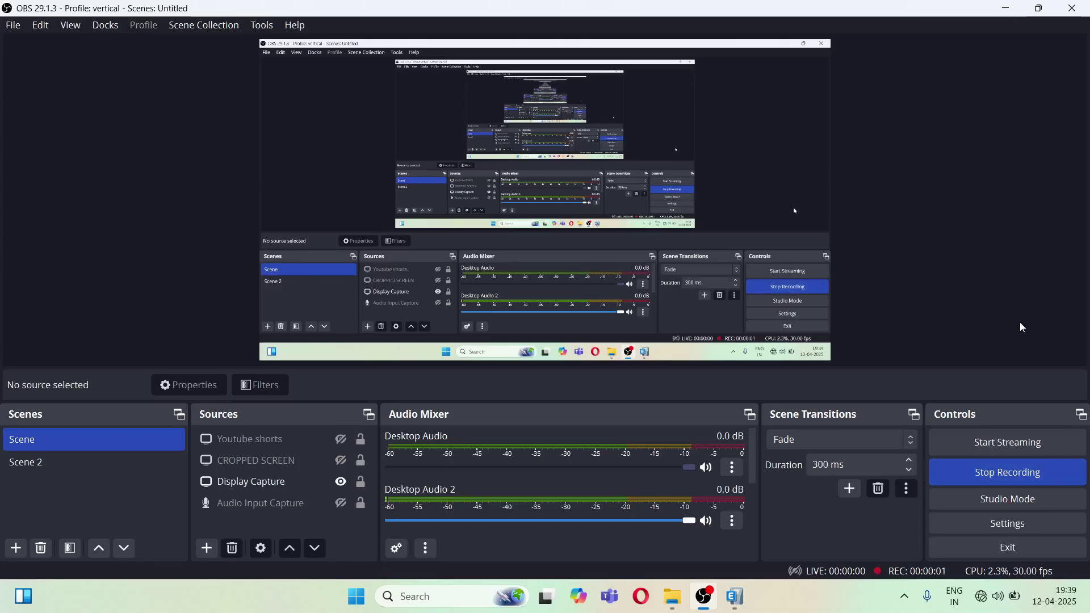
# Step: Switch to ETABS and review the load patterns defined in the smrf model
pyautogui.click(733, 608)
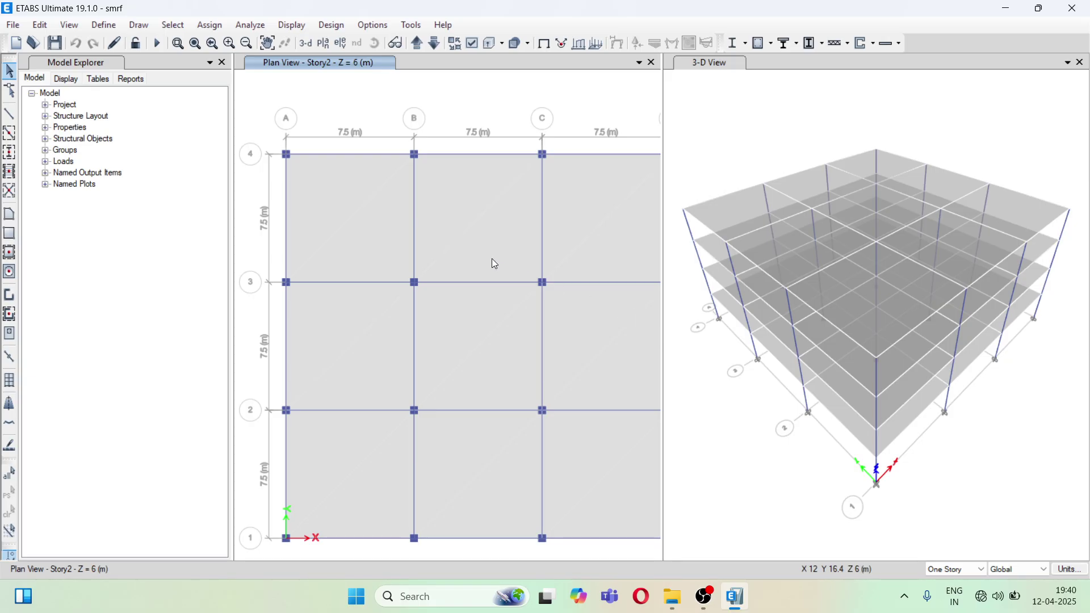
pyautogui.scroll(-2, 492, 257)
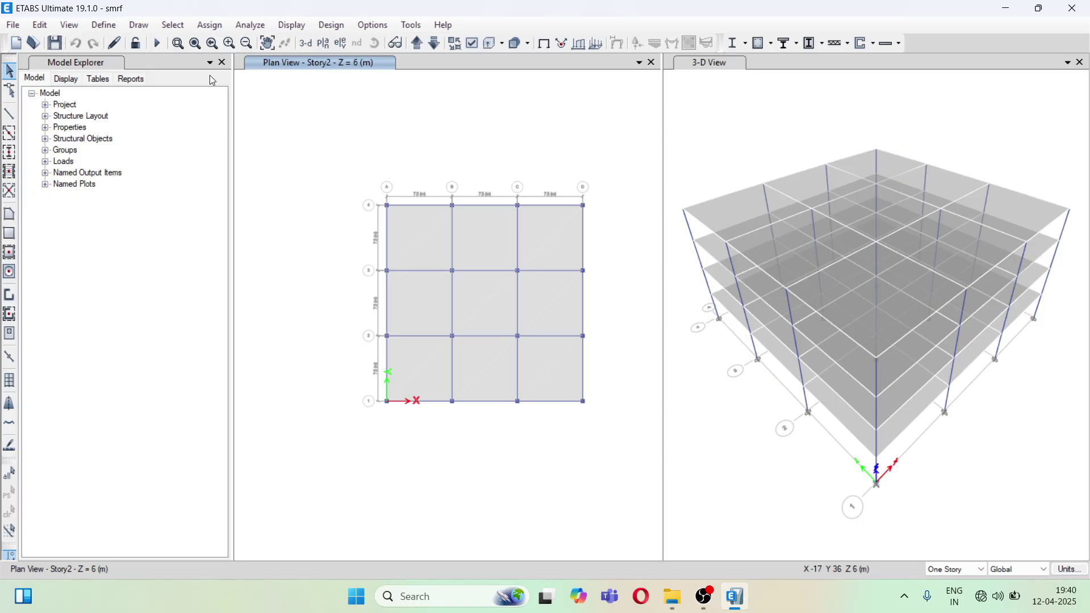
pyautogui.click(105, 26)
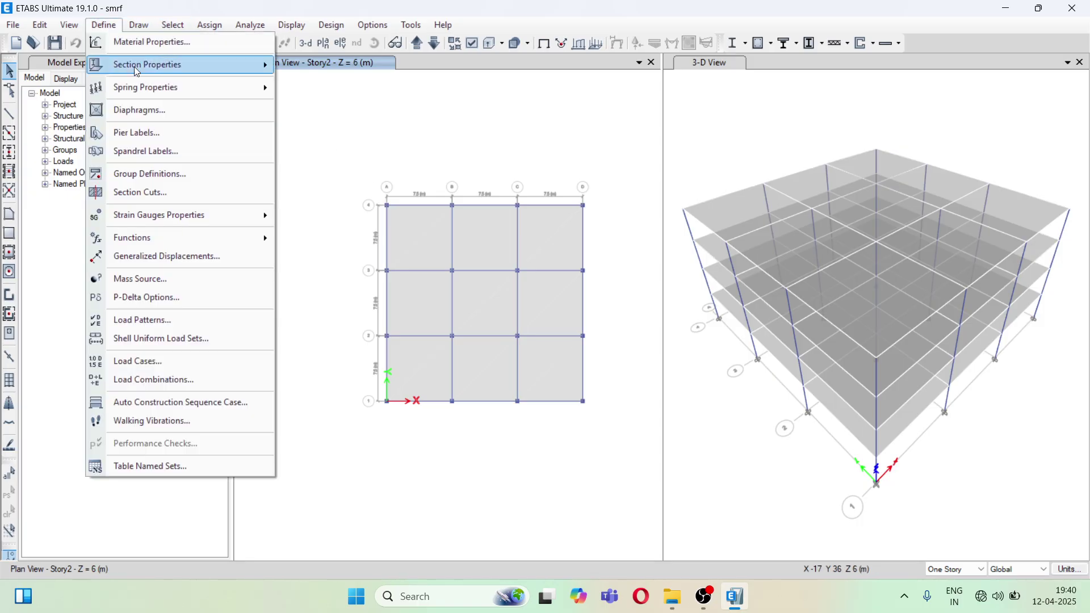
pyautogui.click(181, 316)
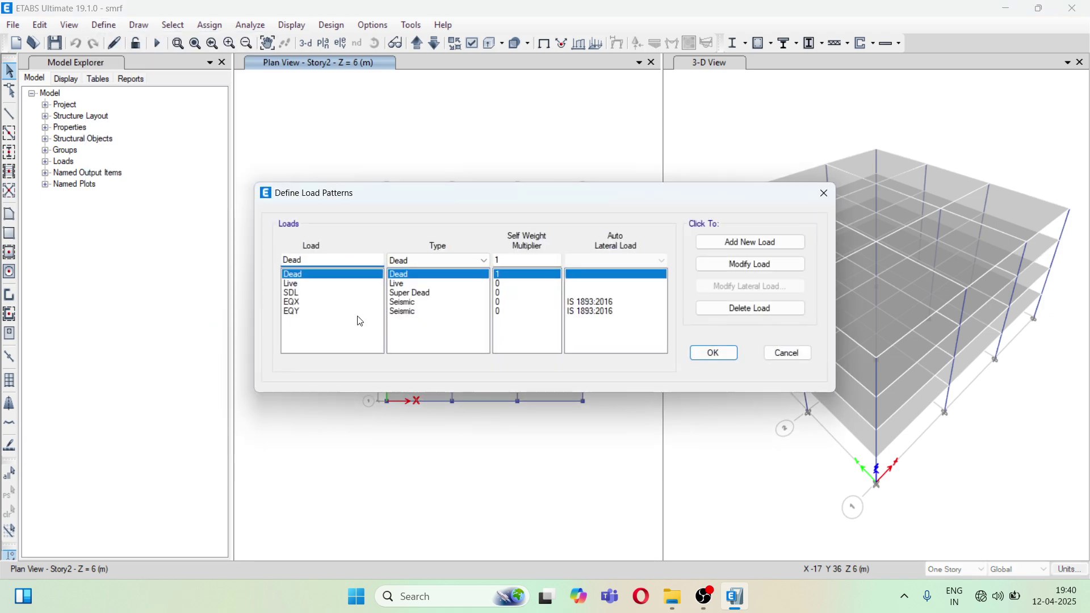
pyautogui.click(824, 193)
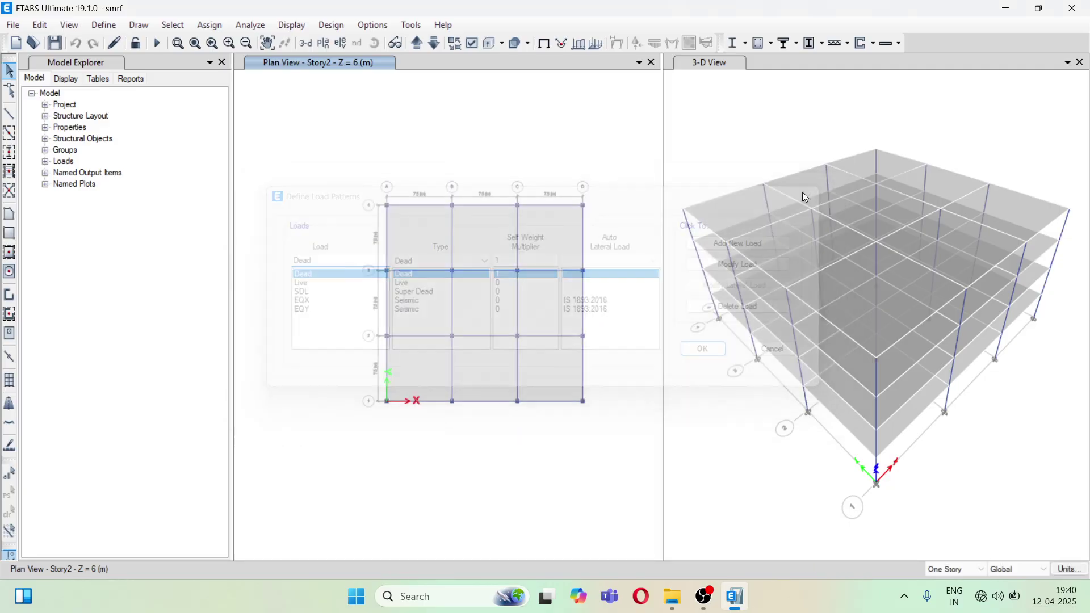
# Step: Rename the Dead load case as Dead Non linear and change its type to Nonlinear Static
pyautogui.click(104, 25)
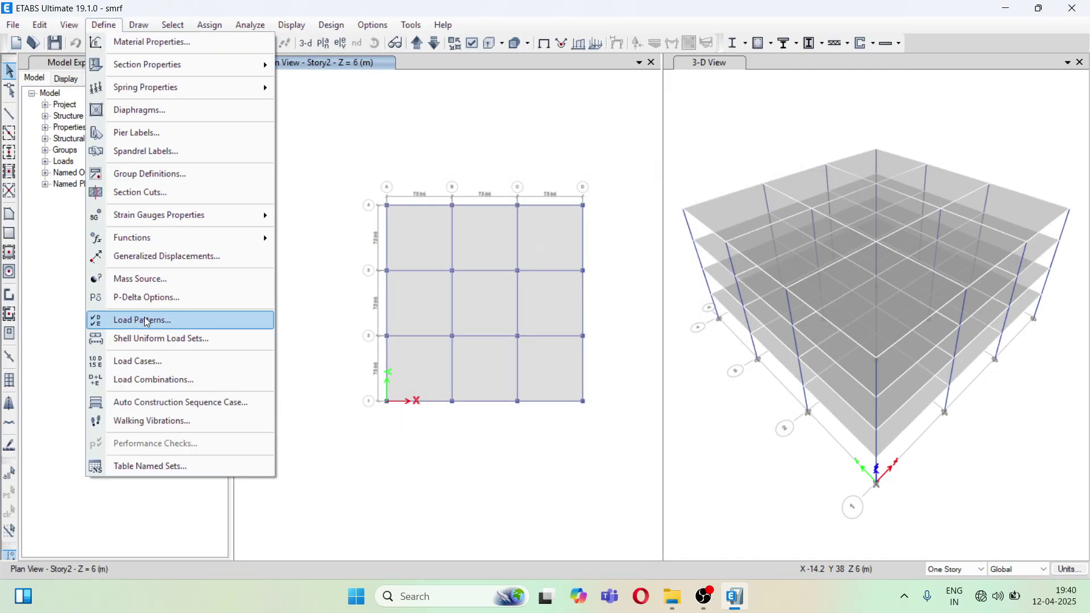
pyautogui.click(153, 358)
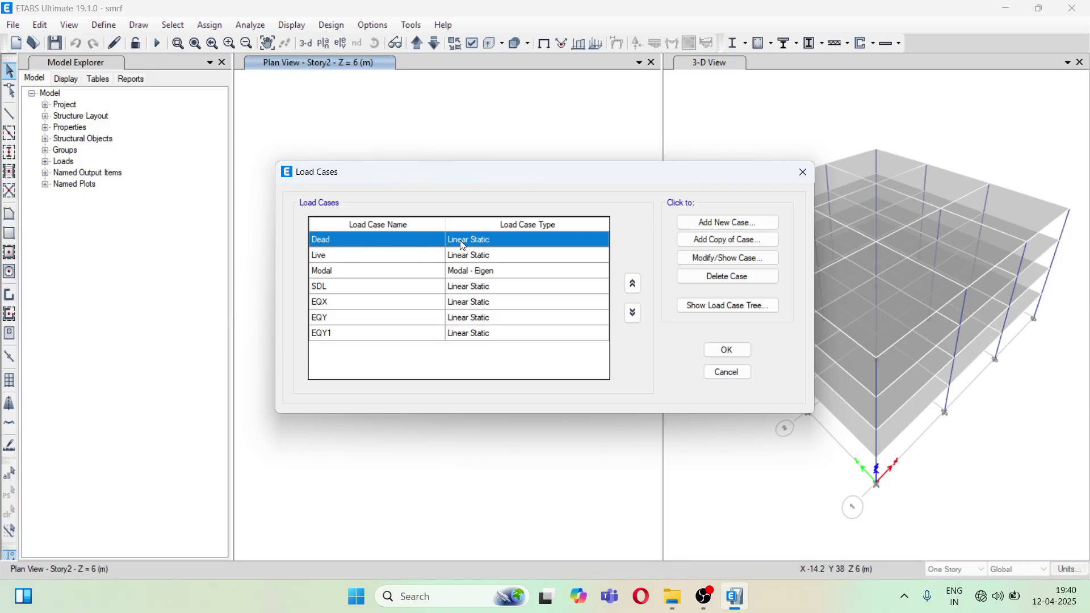
pyautogui.click(715, 260)
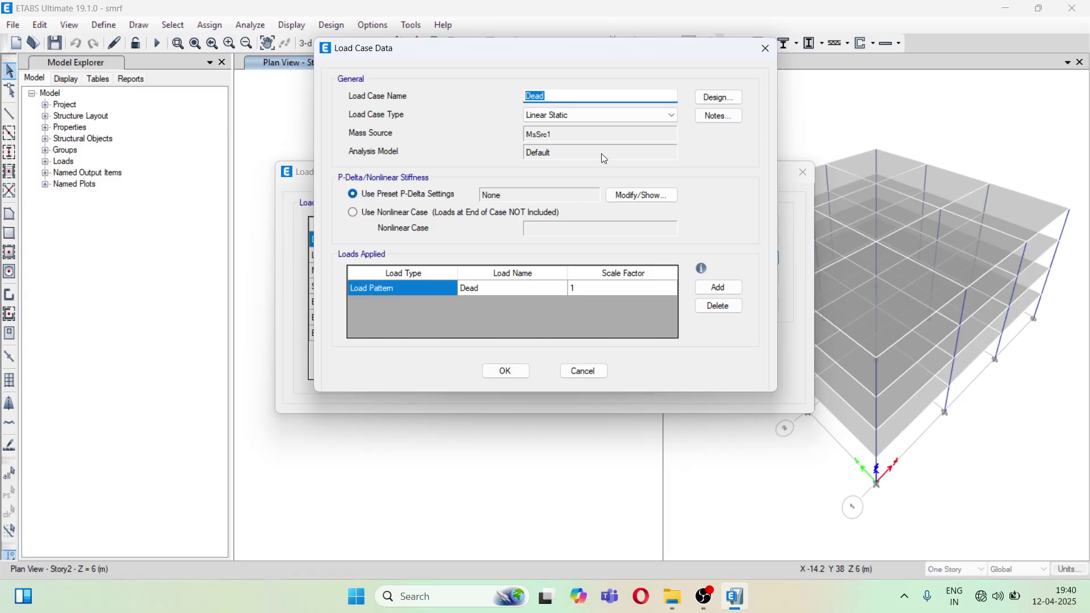
pyautogui.click(551, 96)
pyautogui.write('Non linear')
pyautogui.click(551, 114)
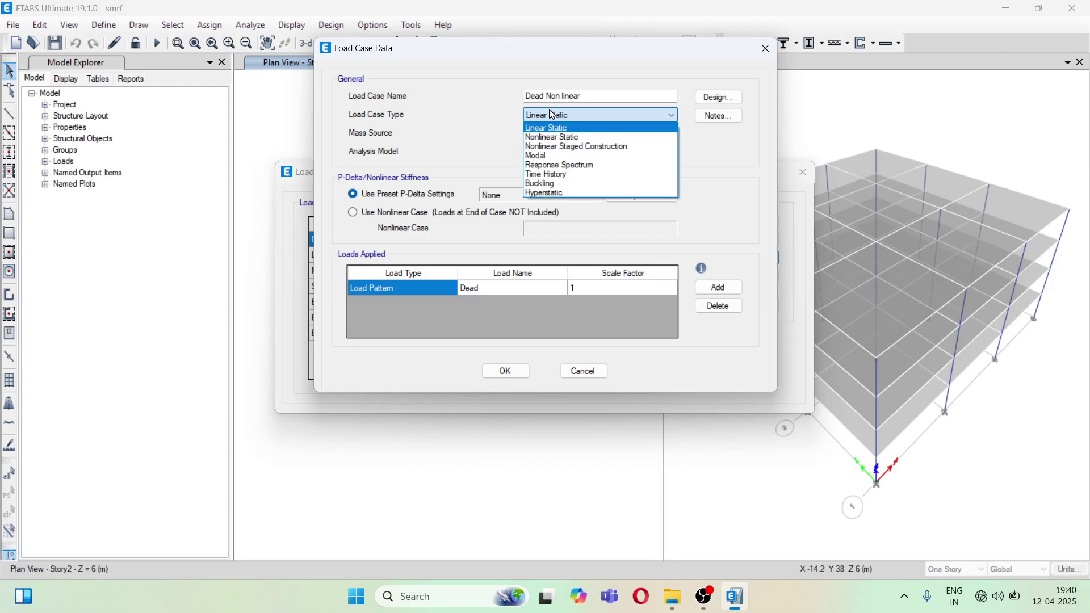
pyautogui.click(566, 137)
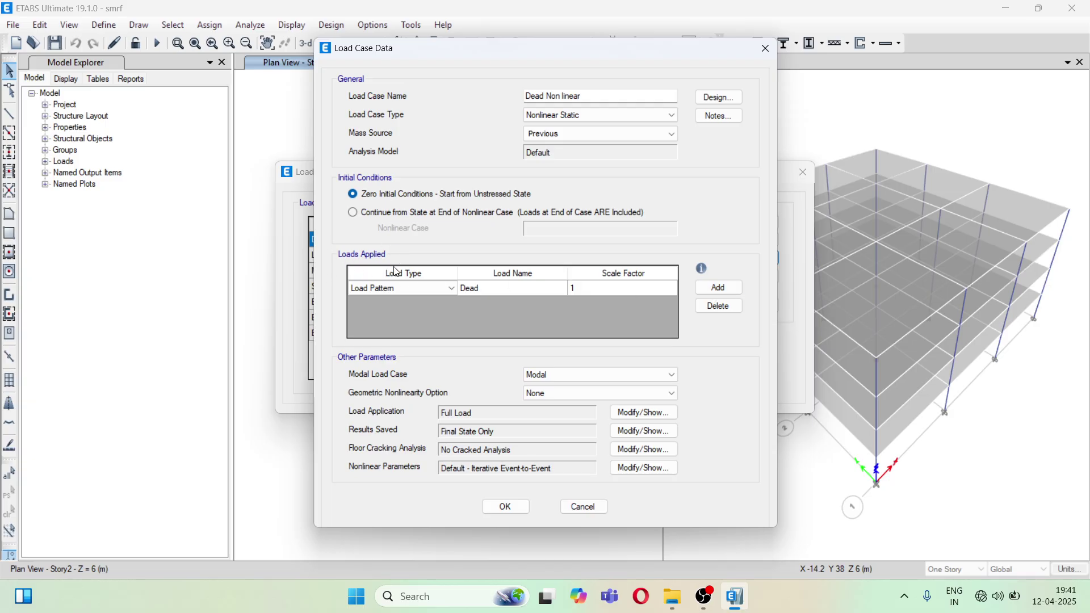
# Step: Add the Live load pattern to the Dead Non linear case with a scale factor of 0.25
pyautogui.click(719, 288)
pyautogui.click(517, 304)
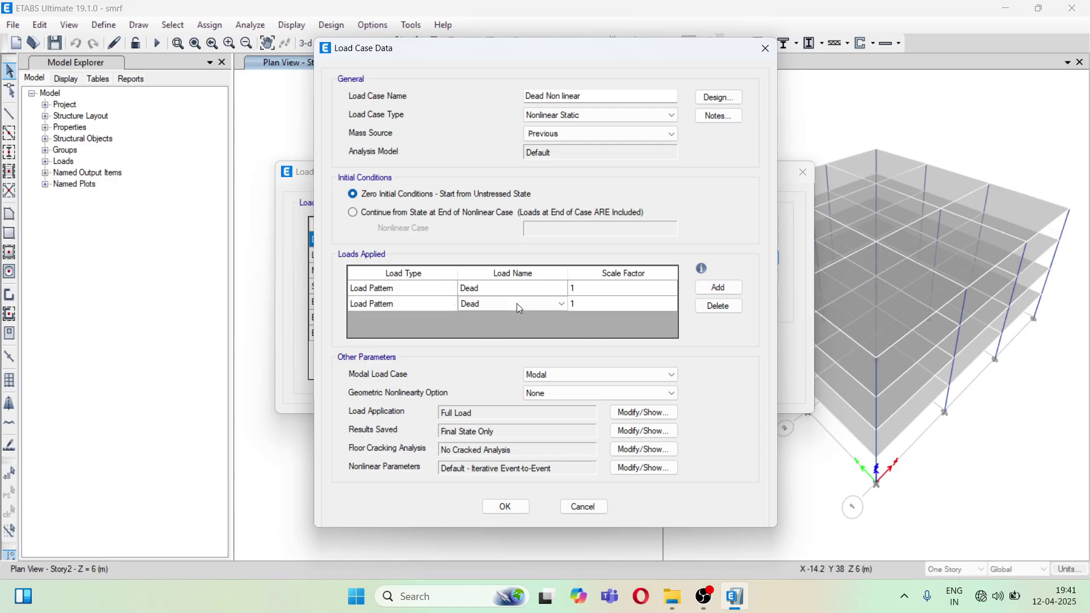
pyautogui.click(519, 305)
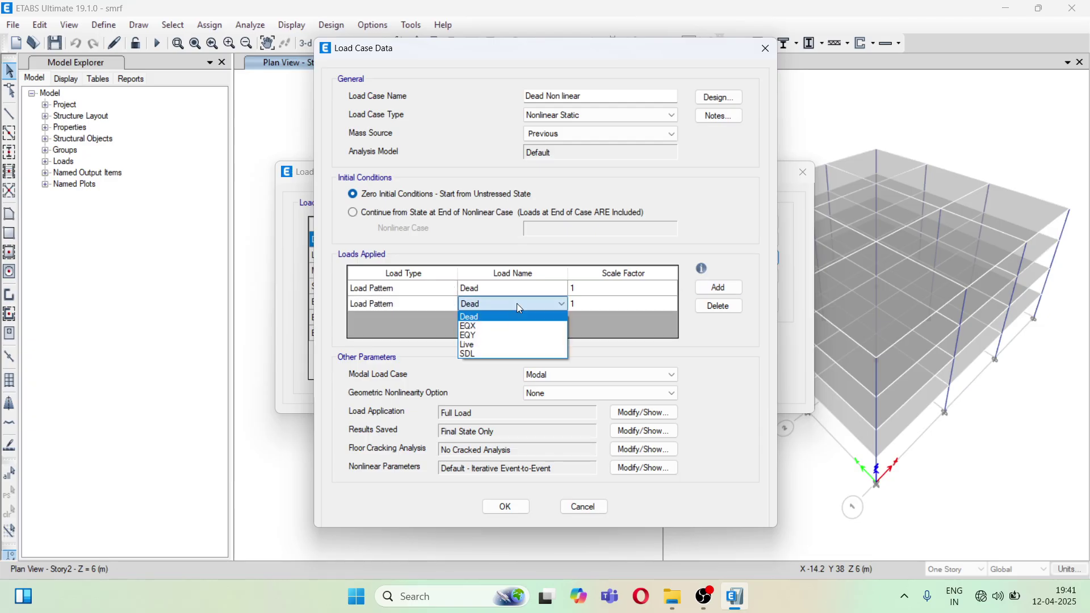
pyautogui.click(491, 344)
pyautogui.click(611, 307)
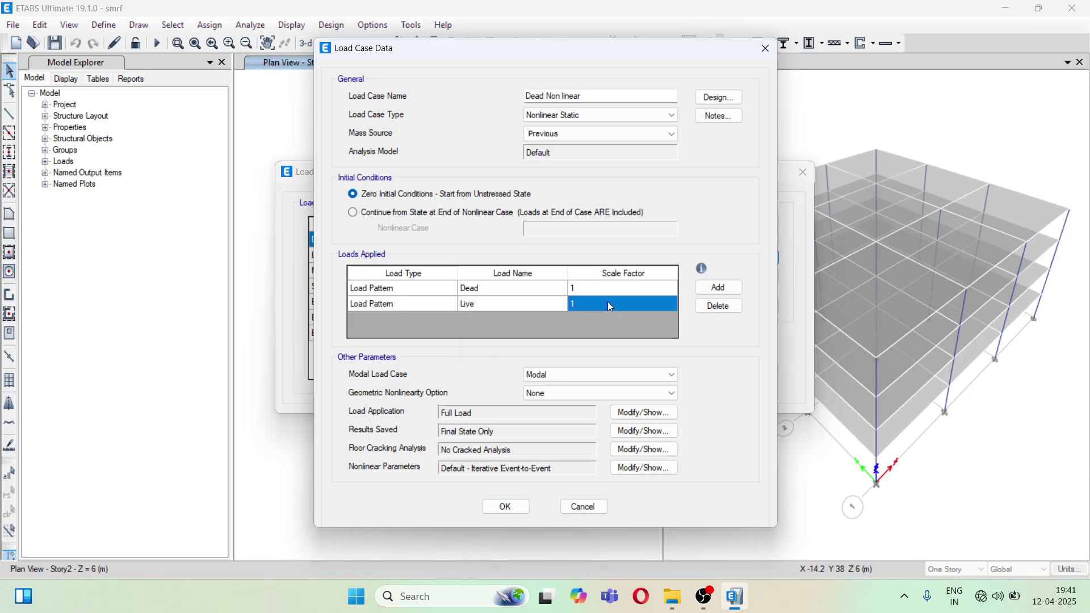
pyautogui.write('0.25')
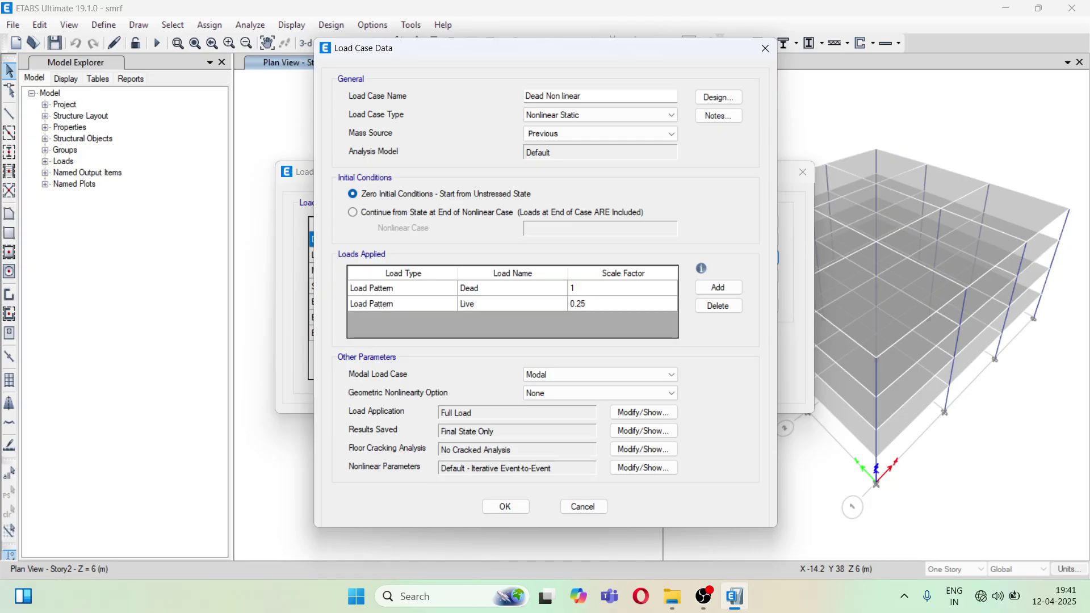
# Step: Add the SDL load pattern with a scale factor of 1 and save the Dead Non linear case
pyautogui.click(718, 288)
pyautogui.click(517, 319)
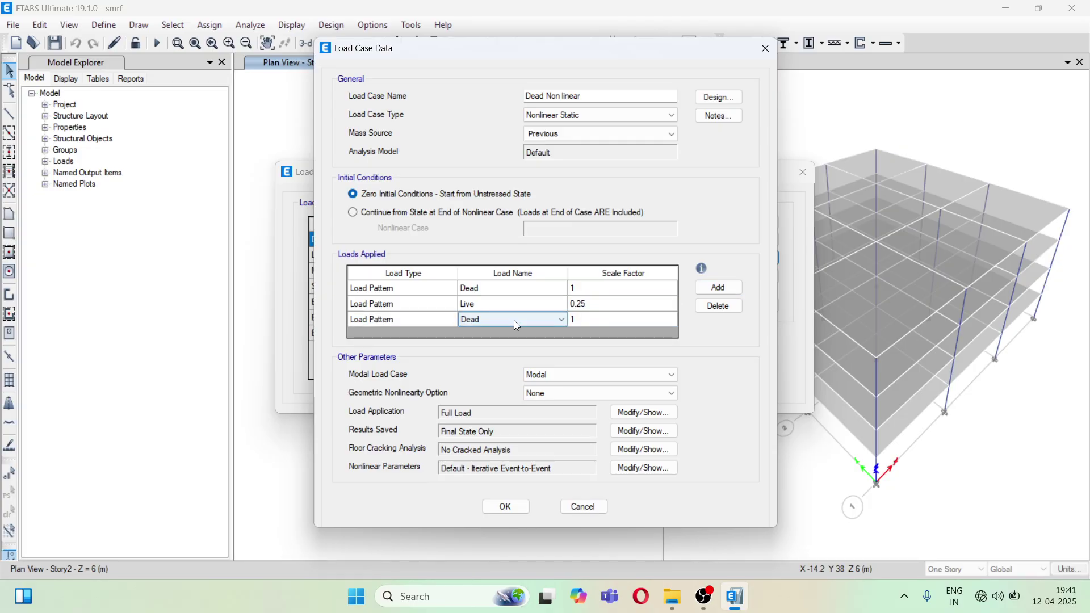
pyautogui.click(516, 325)
pyautogui.click(485, 368)
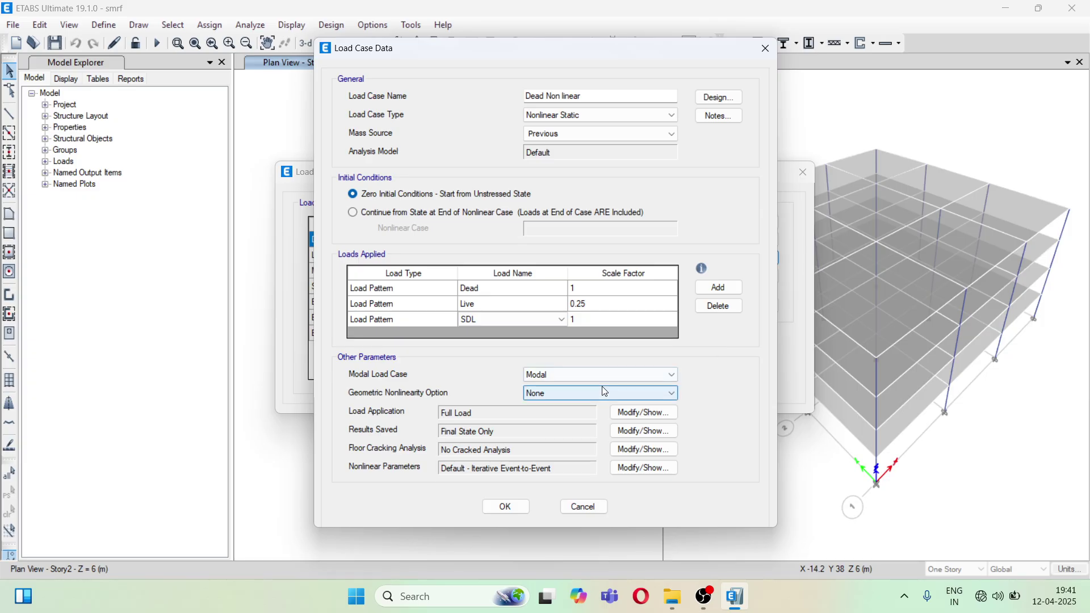
pyautogui.click(506, 507)
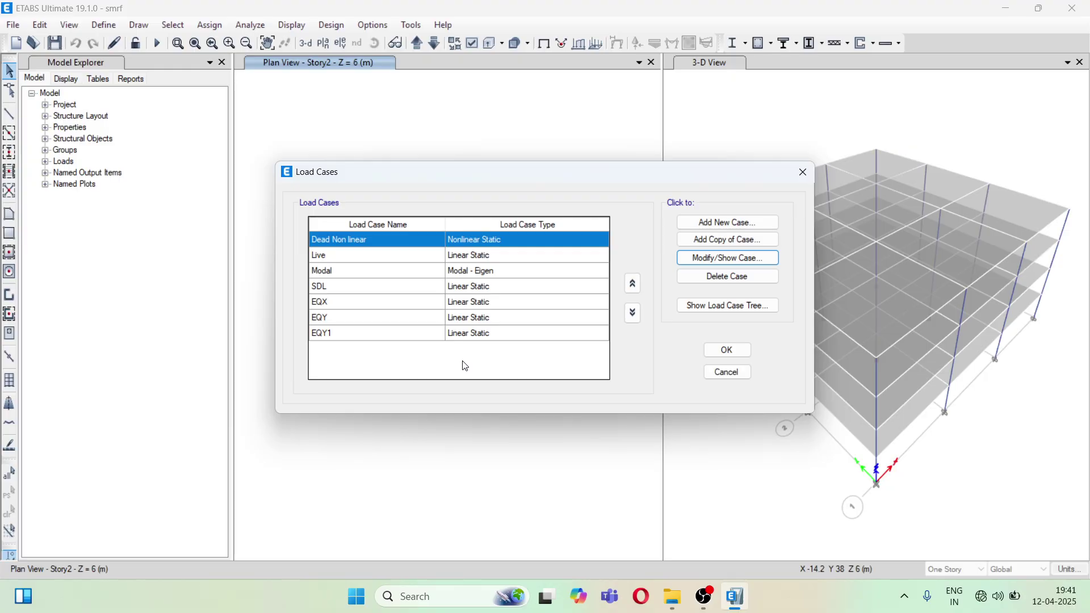
# Step: Create a Nonlinear Static load case named PUSH X that continues from the end state of the Dead Non linear case
pyautogui.click(720, 230)
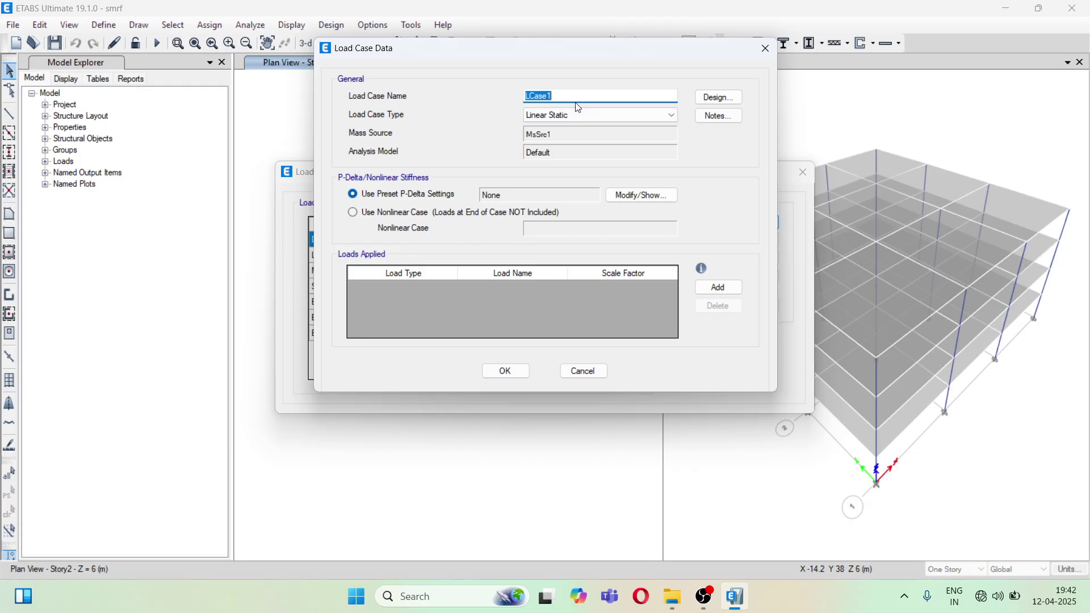
pyautogui.write('PUSH X')
pyautogui.click(620, 116)
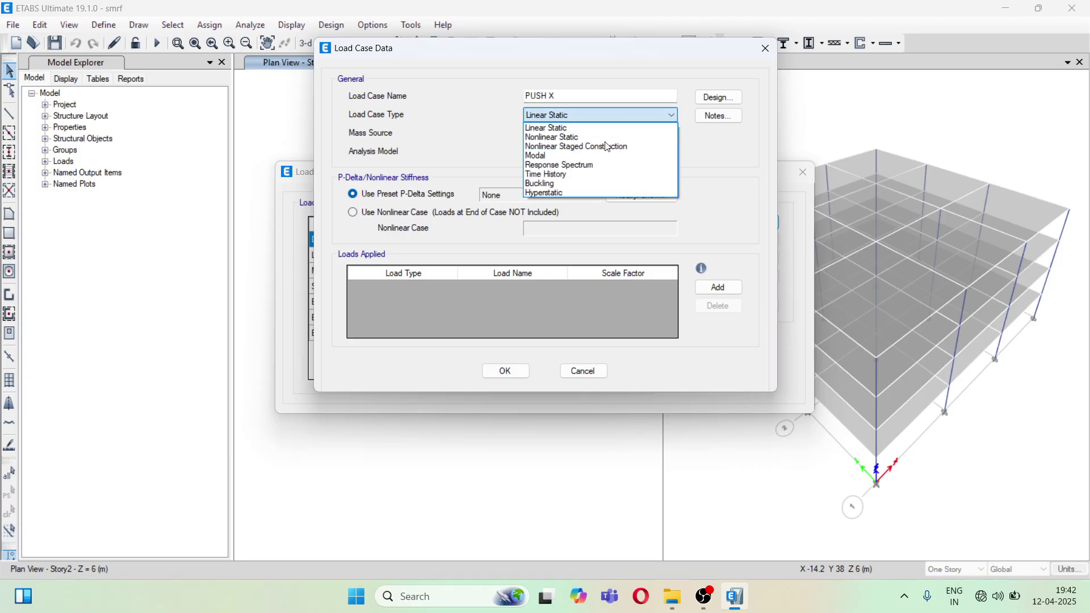
pyautogui.click(587, 134)
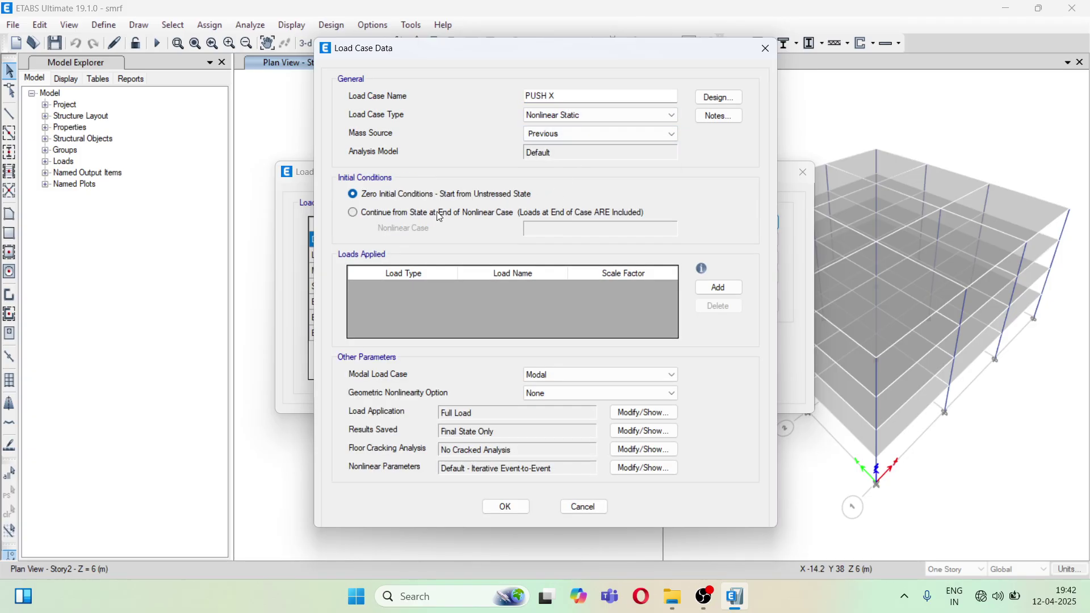
pyautogui.click(377, 216)
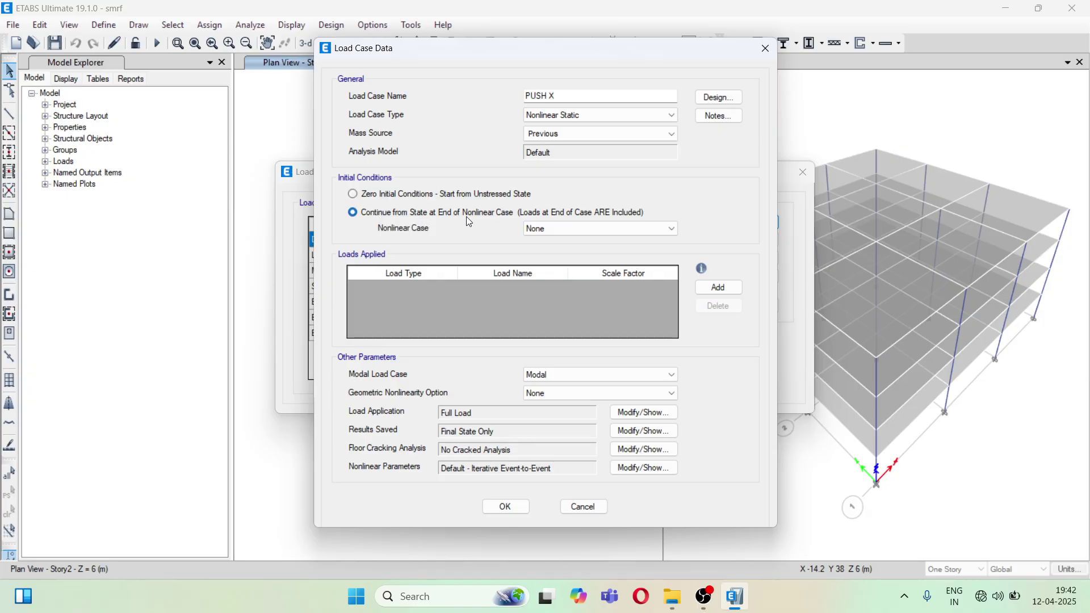
pyautogui.click(536, 228)
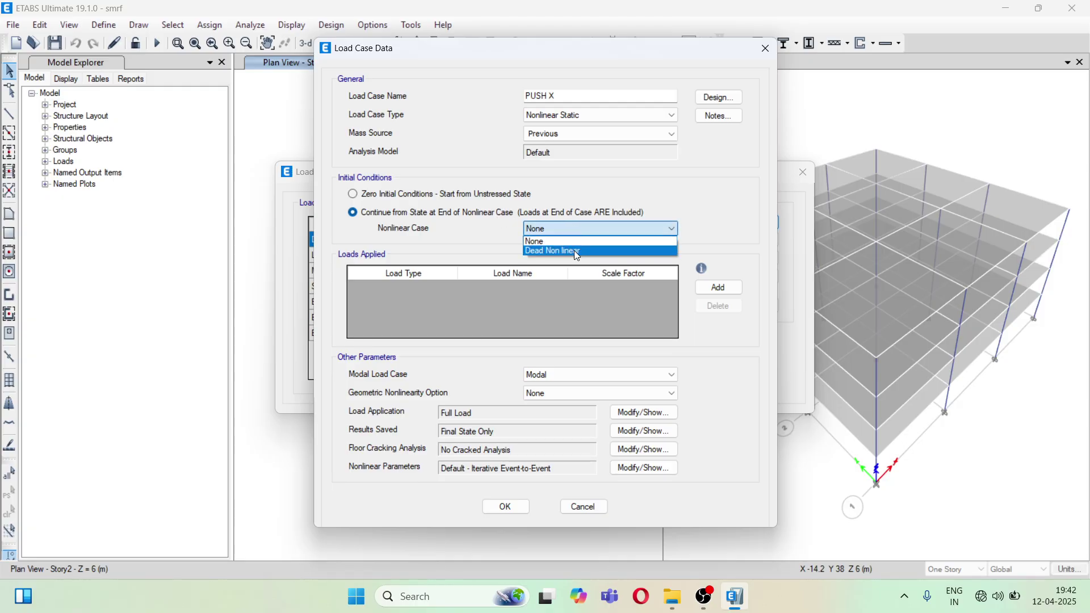
pyautogui.click(574, 250)
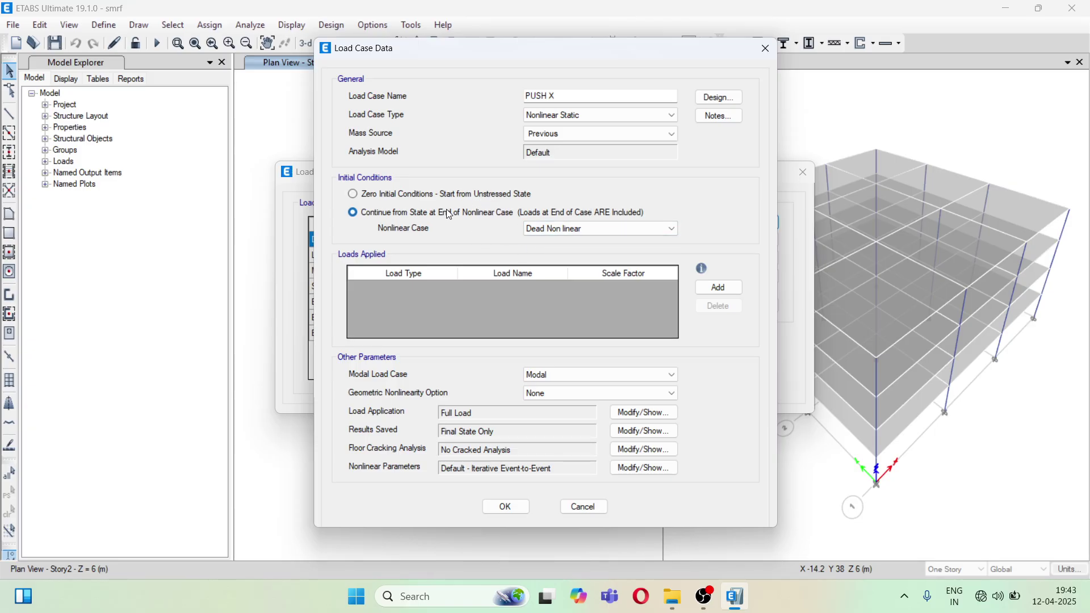
# Step: Apply an Acceleration load in UX with a scale factor of -1 to PUSH X, keeping Modal as its modal load case
pyautogui.click(719, 288)
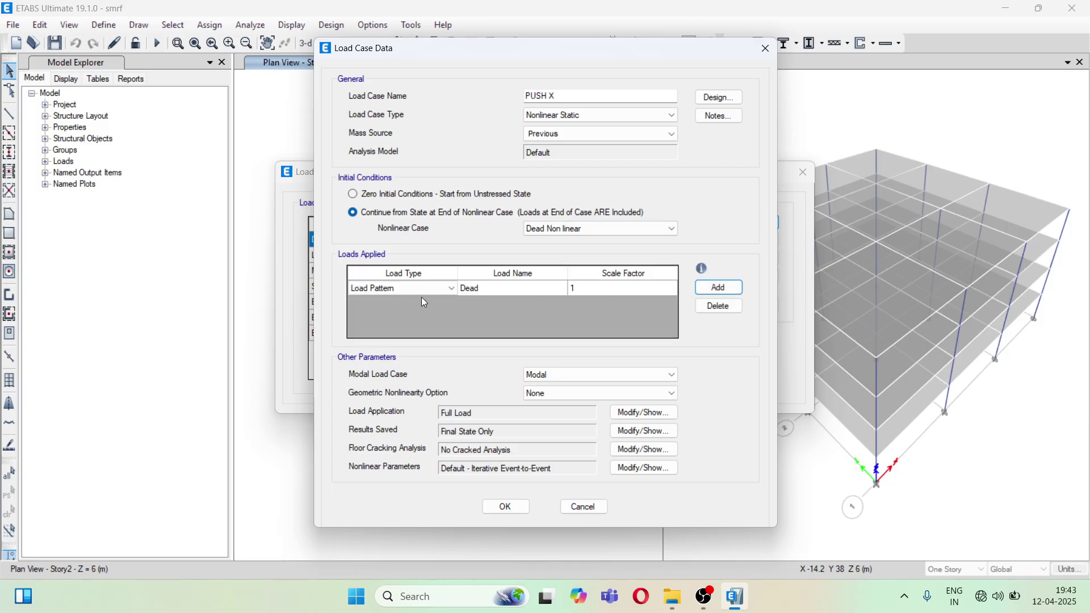
pyautogui.click(414, 289)
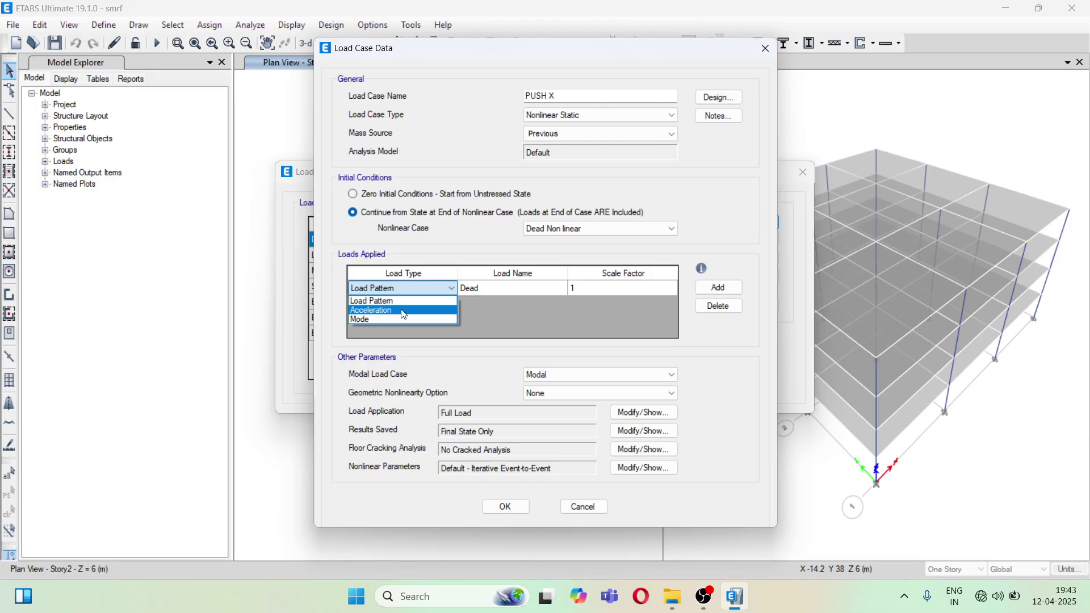
pyautogui.click(403, 311)
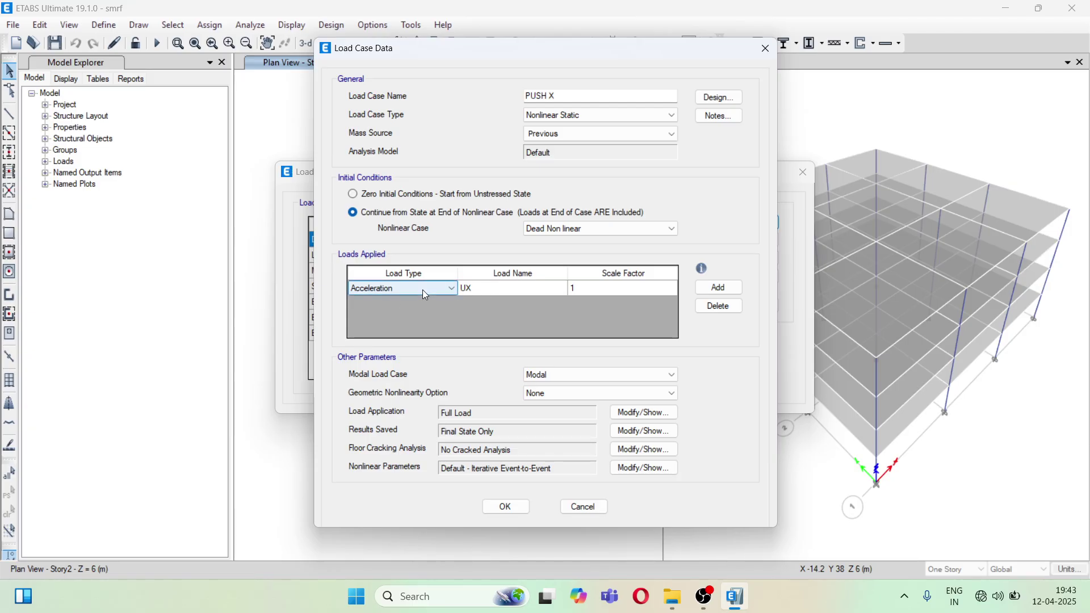
pyautogui.click(596, 288)
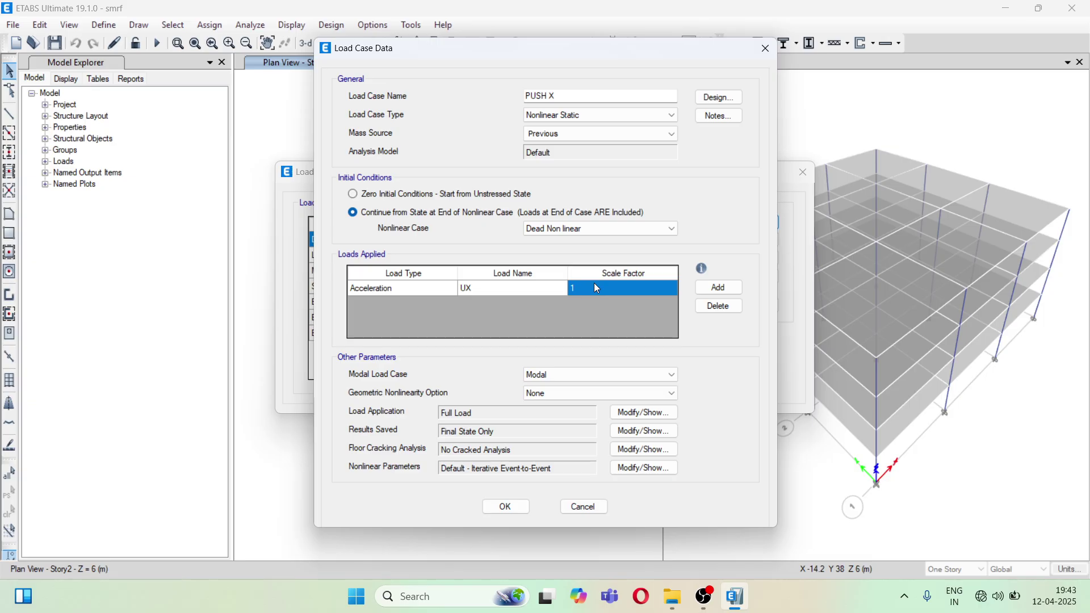
pyautogui.write('-')
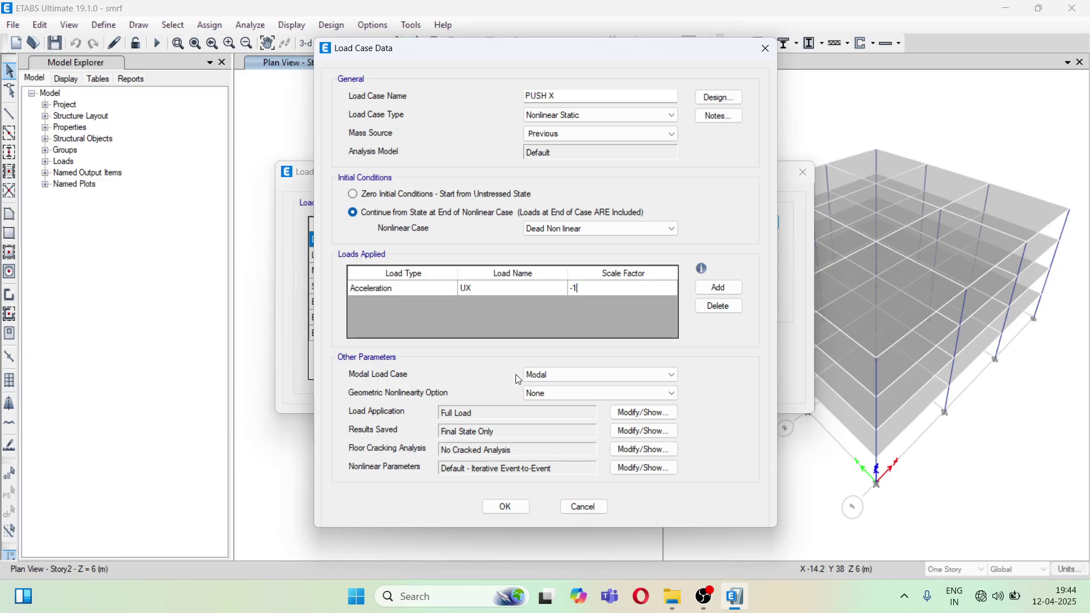
pyautogui.click(564, 376)
pyautogui.click(565, 376)
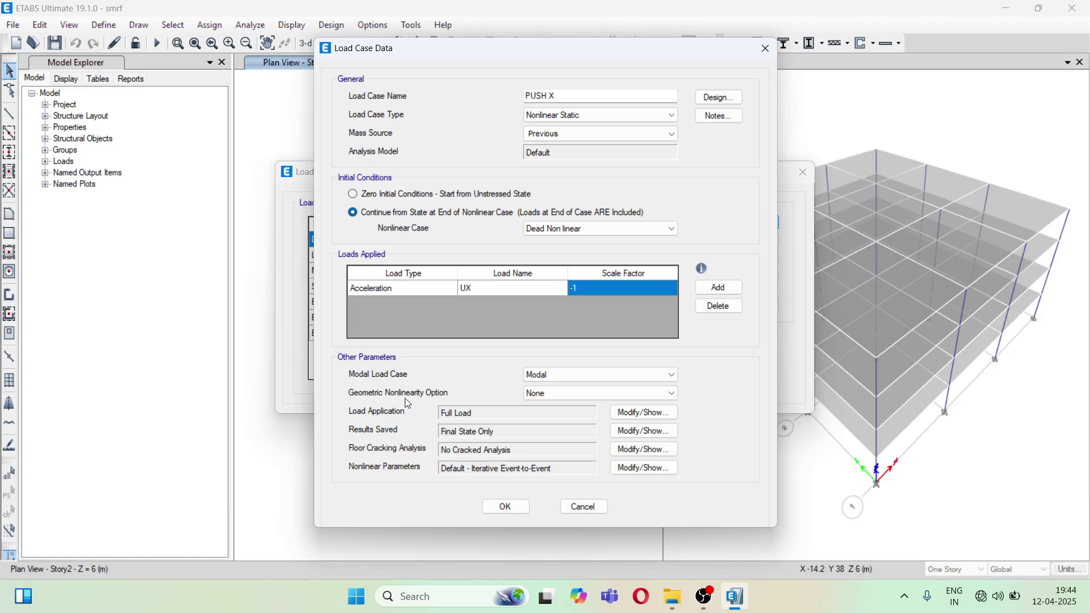
# Step: Set PUSH X to P-Delta nonlinearity and displacement control, with a 480 mm monitored displacement in U1 at Story4, joint 1
pyautogui.click(583, 393)
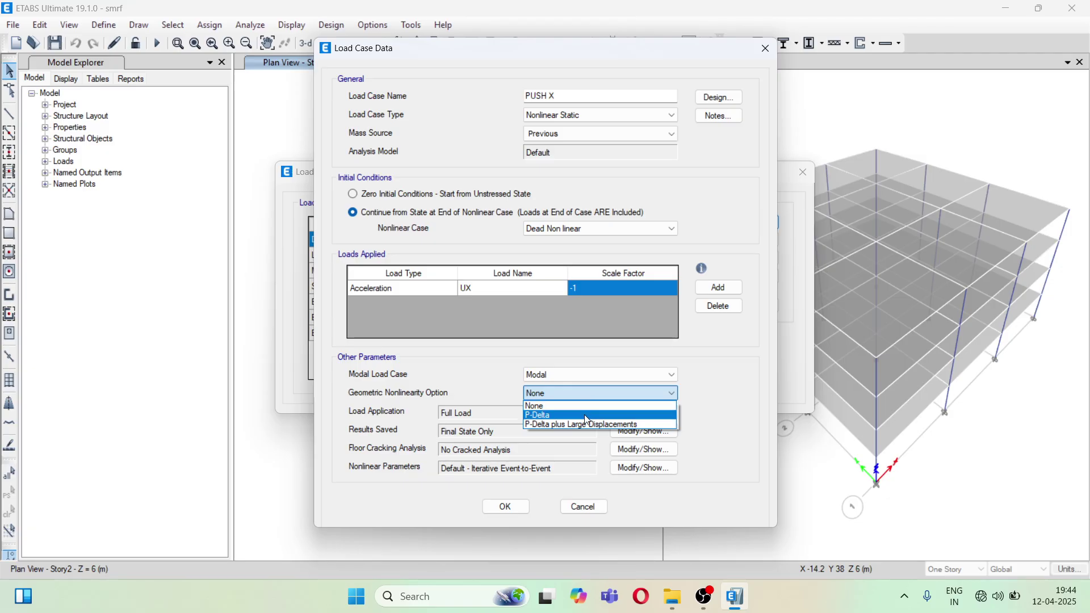
pyautogui.click(585, 416)
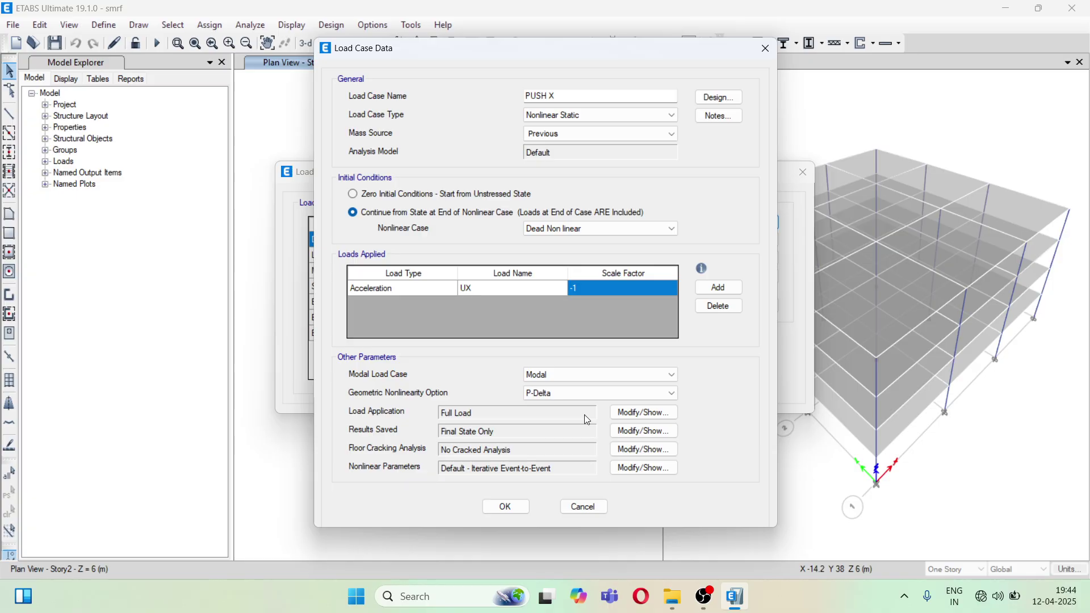
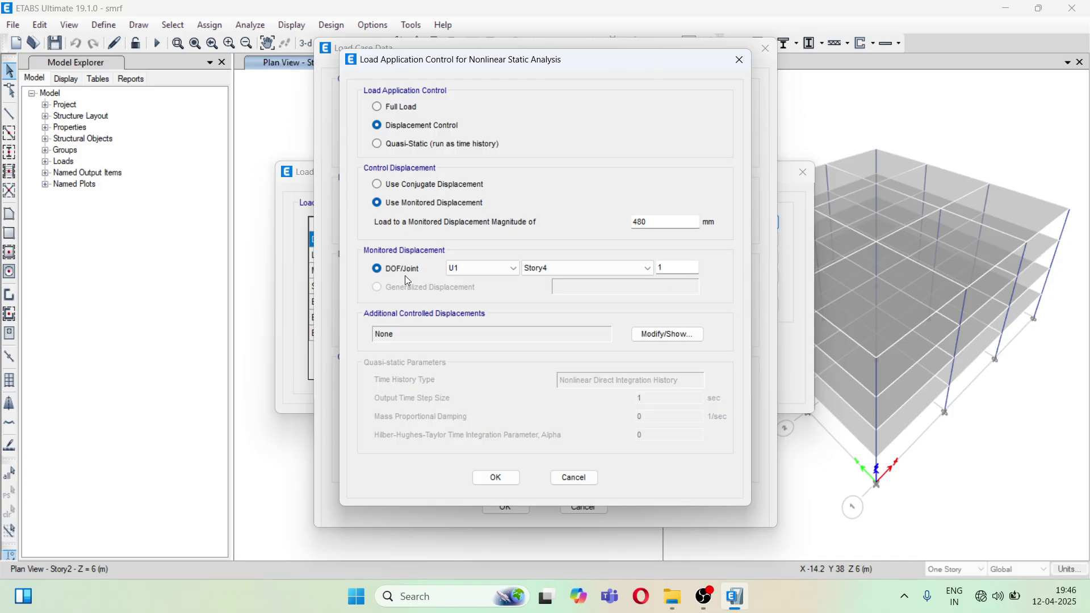
pyautogui.moveTo(657, 66); pyautogui.dragTo(598, 69)
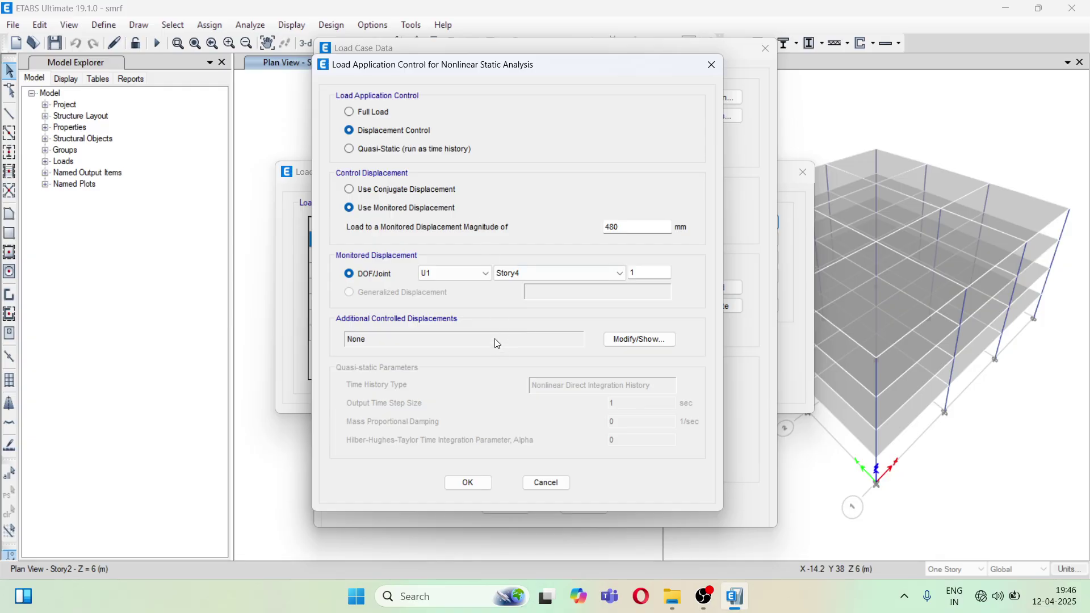
pyautogui.click(468, 483)
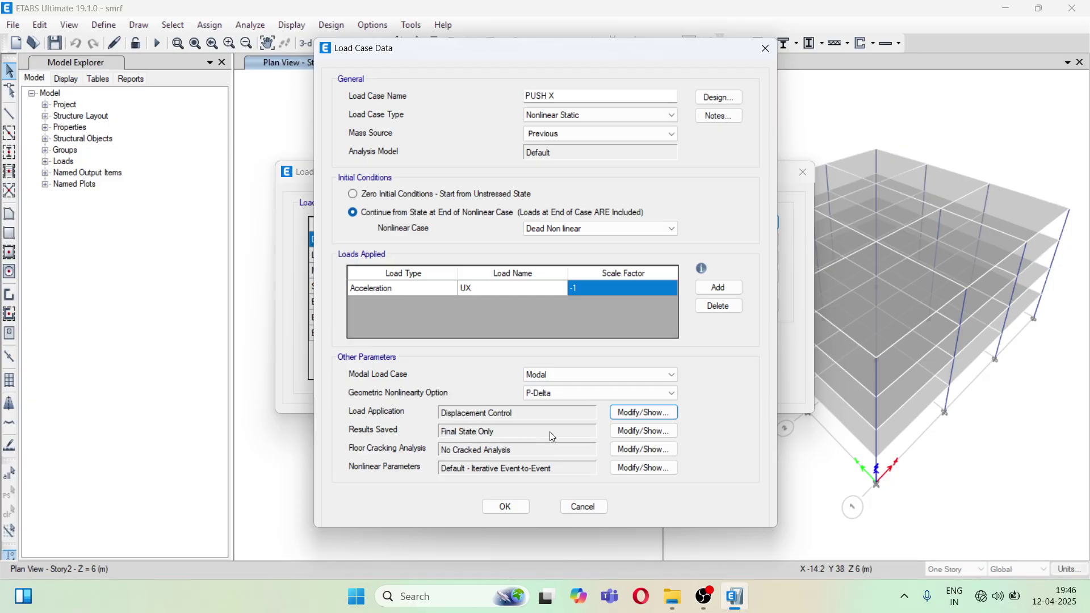
# Step: Set the saved results of the PUSH X case to Multiple States
pyautogui.click(643, 431)
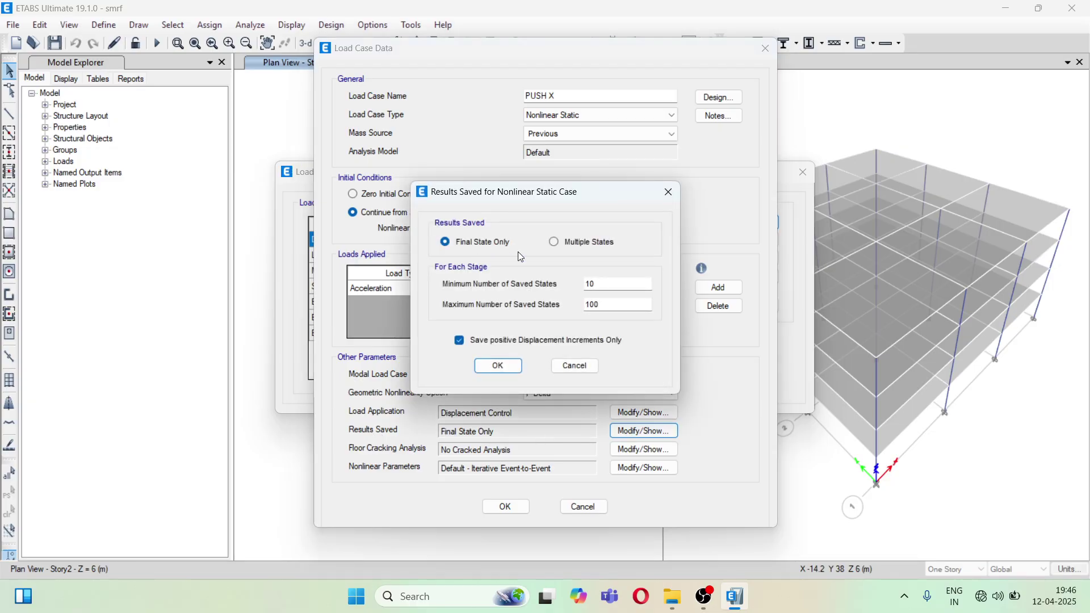
pyautogui.click(557, 244)
pyautogui.click(499, 367)
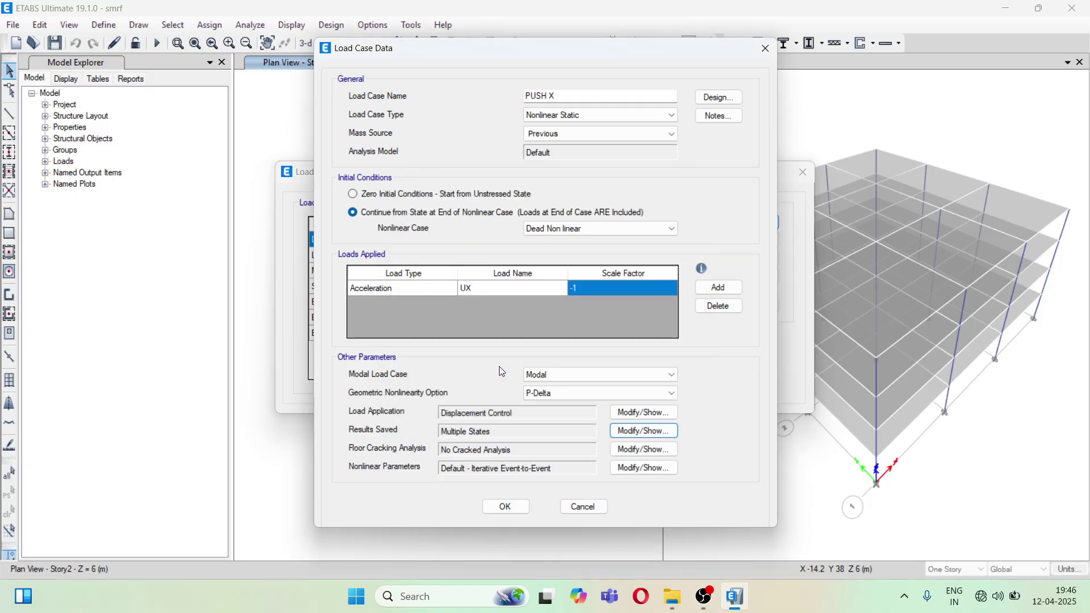
# Step: Review the floor cracking and nonlinear solution parameters of PUSH X without changing them, and save the load case
pyautogui.click(642, 450)
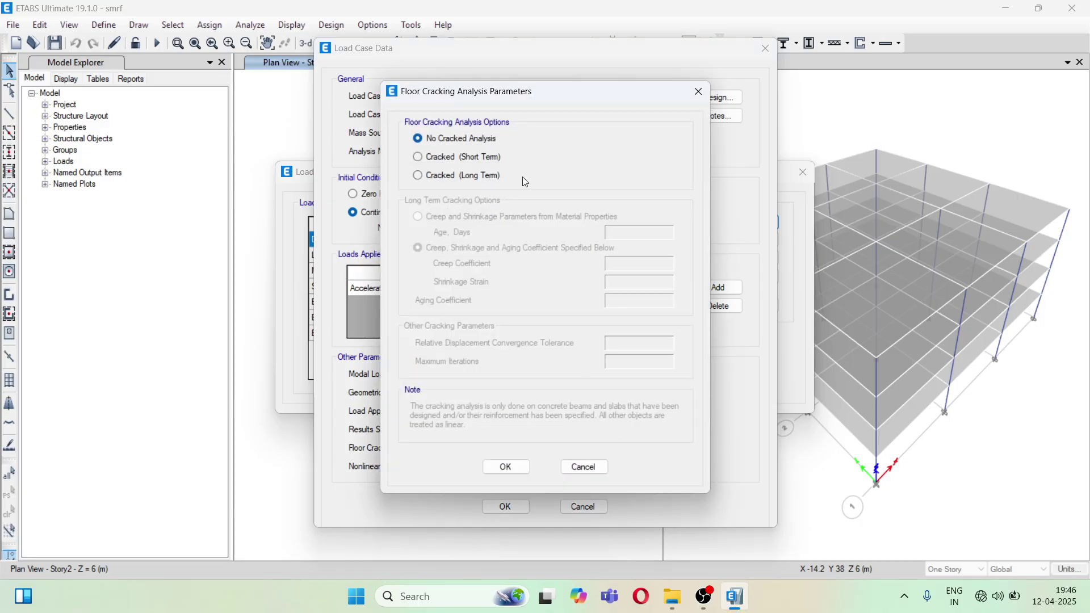
pyautogui.click(698, 92)
pyautogui.click(653, 453)
pyautogui.click(698, 92)
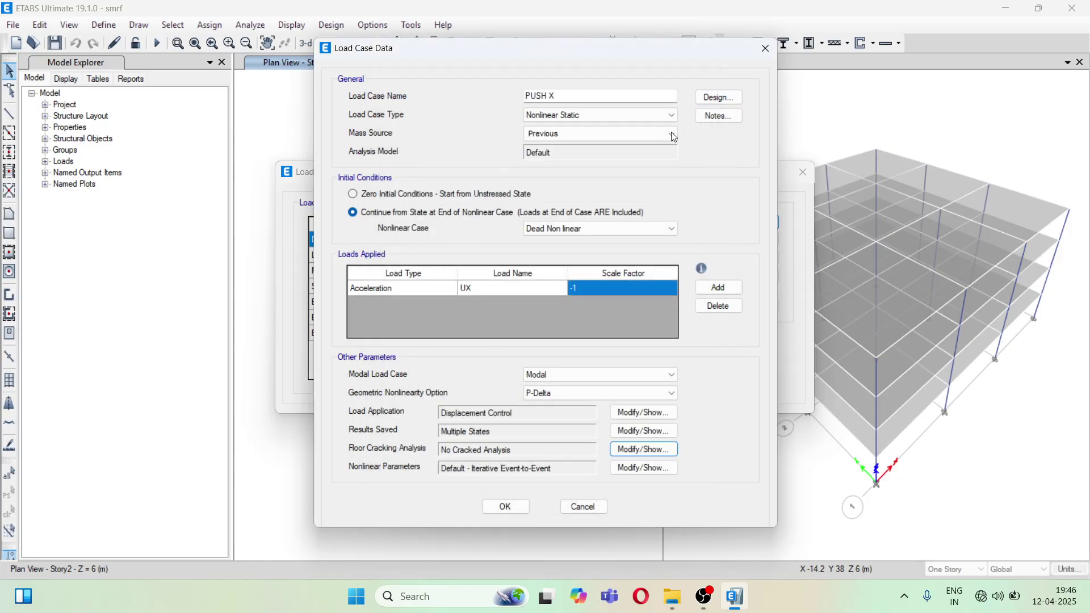
pyautogui.click(617, 472)
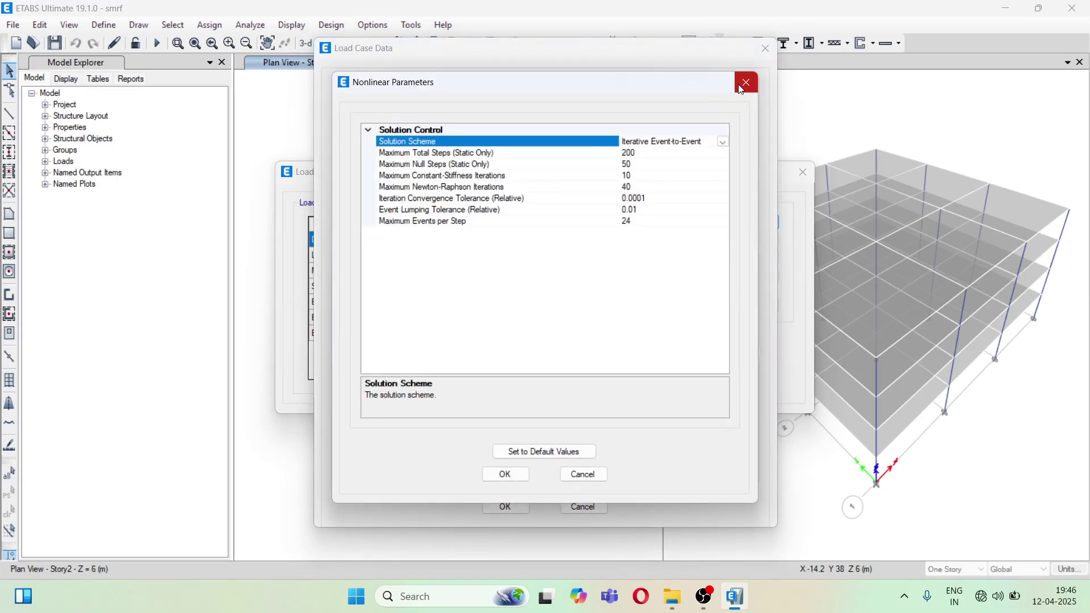
pyautogui.click(746, 83)
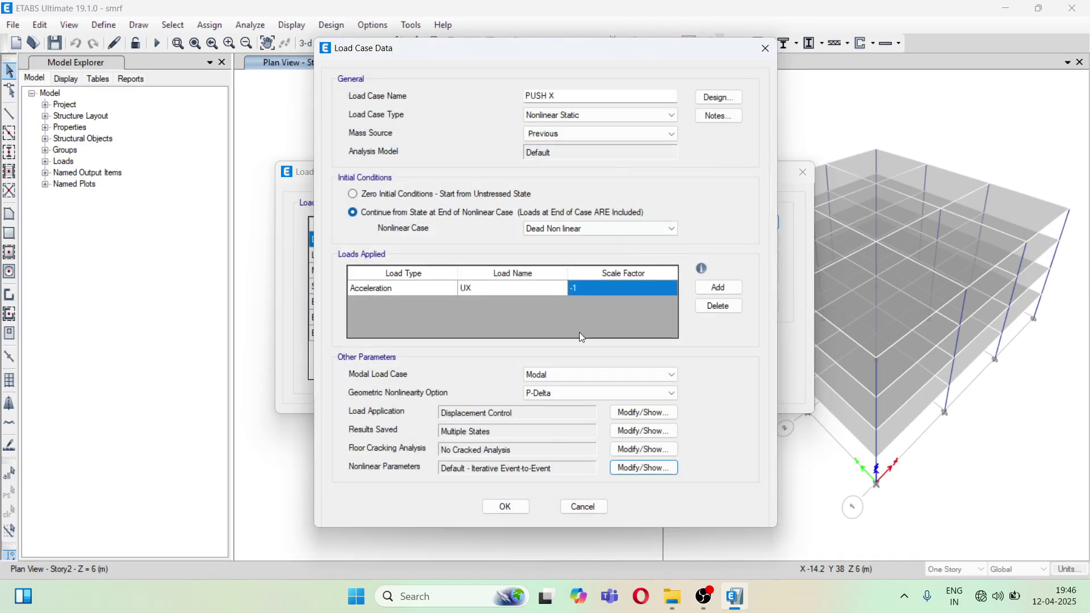
pyautogui.click(507, 507)
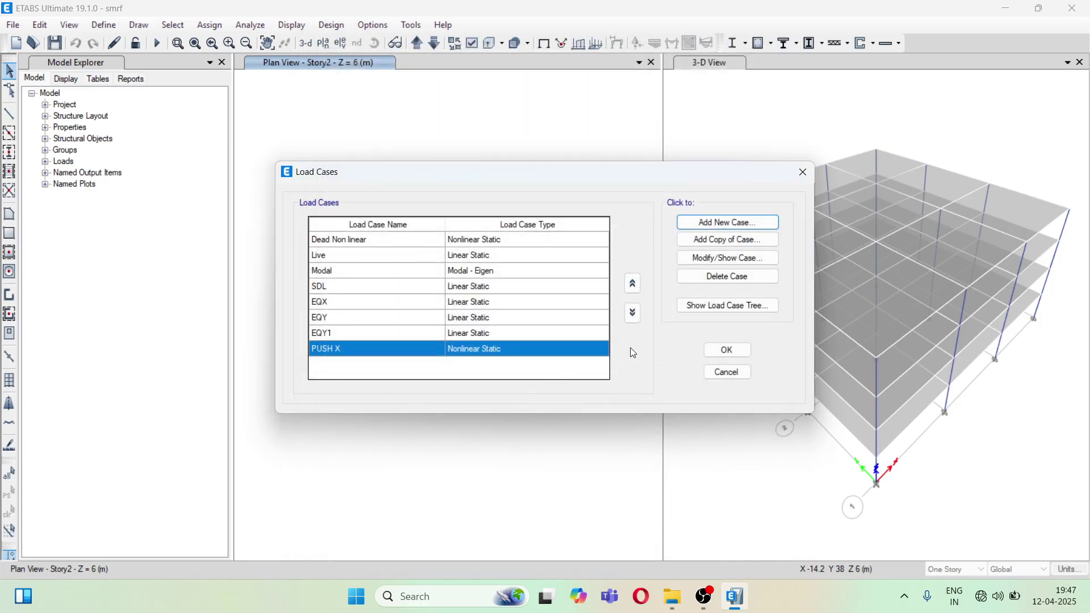
# Step: Reopen the PUSH X case and check its displacement control and monitored joint settings
pyautogui.click(719, 258)
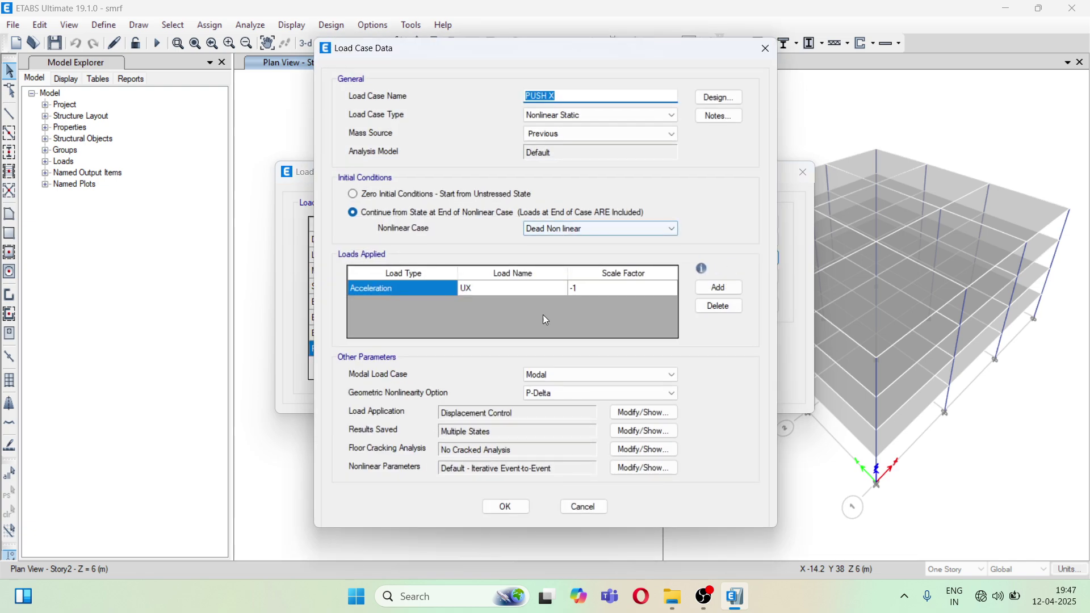
pyautogui.click(636, 414)
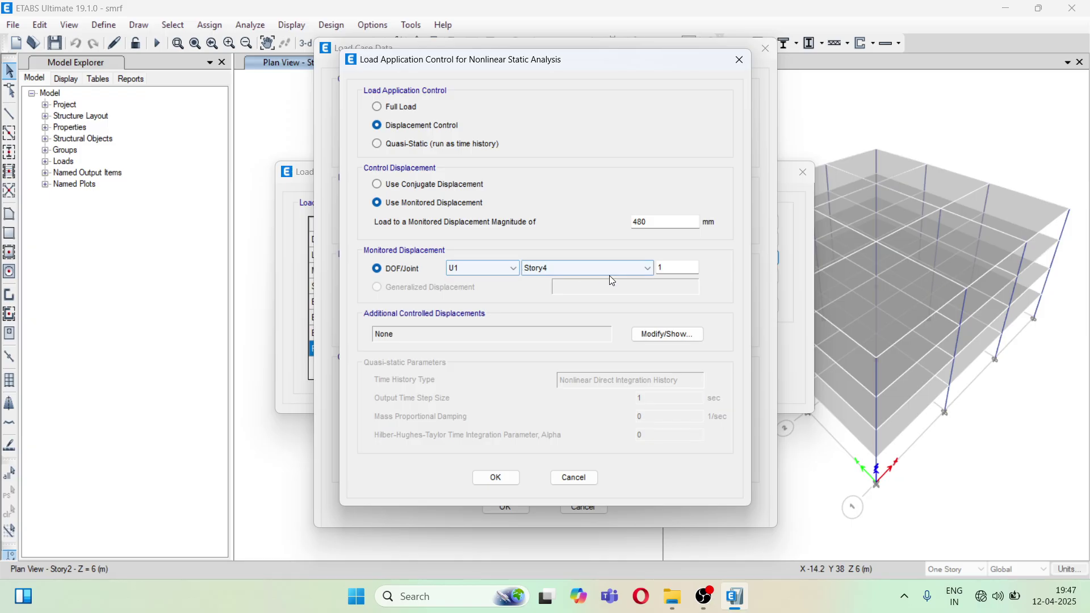
pyautogui.click(495, 478)
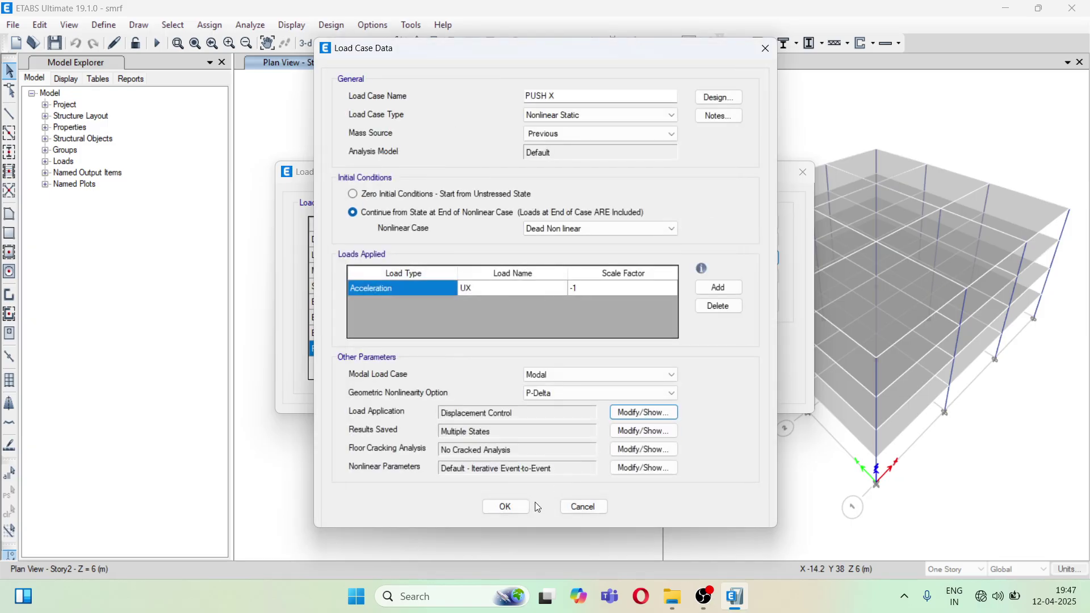
pyautogui.click(505, 506)
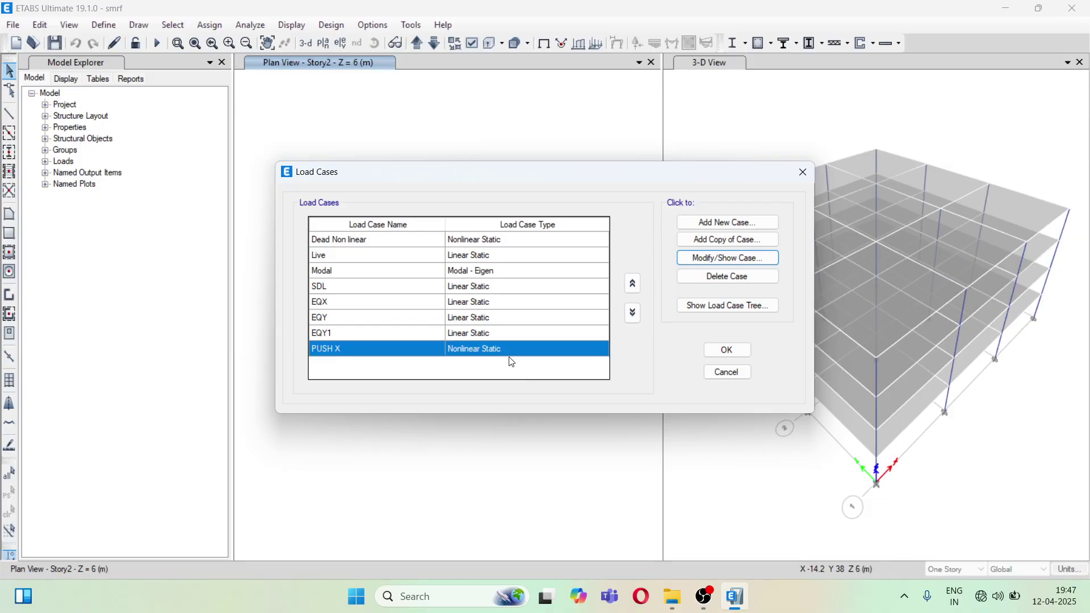
# Step: Copy the PUSH X load case under the name PUSH Y and change its acceleration load to UY
pyautogui.click(724, 241)
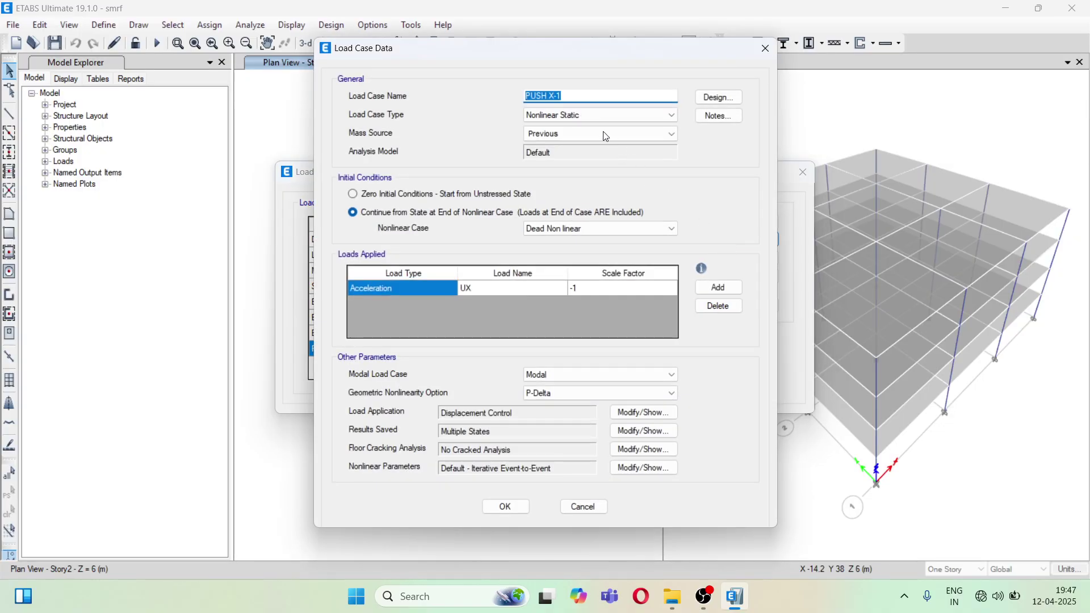
pyautogui.click(571, 97)
pyautogui.press('BackSpace')
pyautogui.press('BackSpace')
pyautogui.press('BackSpace')
pyautogui.write('Y')
pyautogui.click(505, 289)
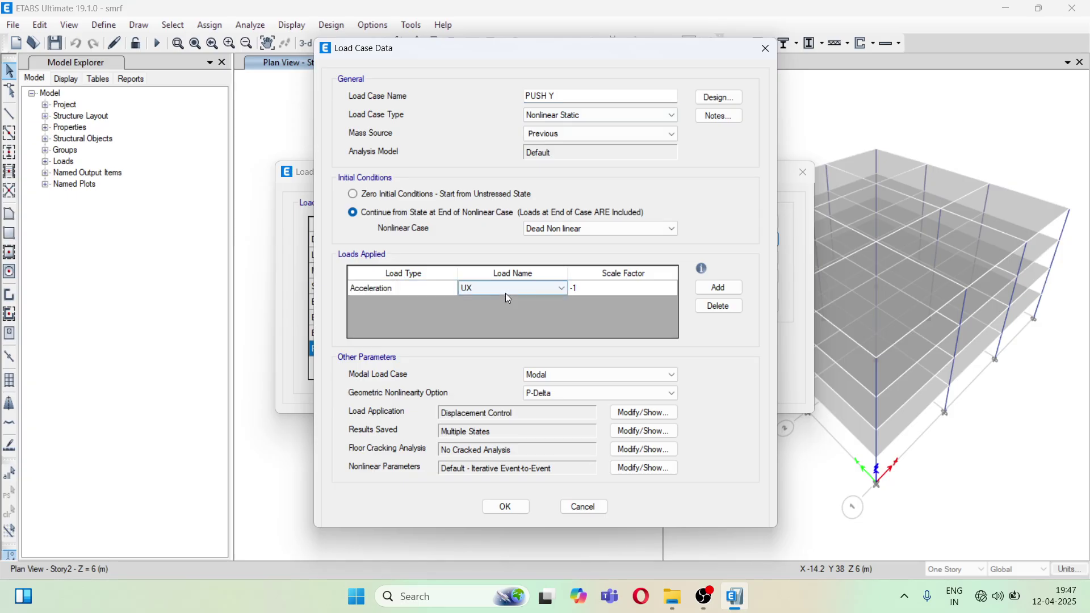
pyautogui.click(523, 294)
pyautogui.click(519, 313)
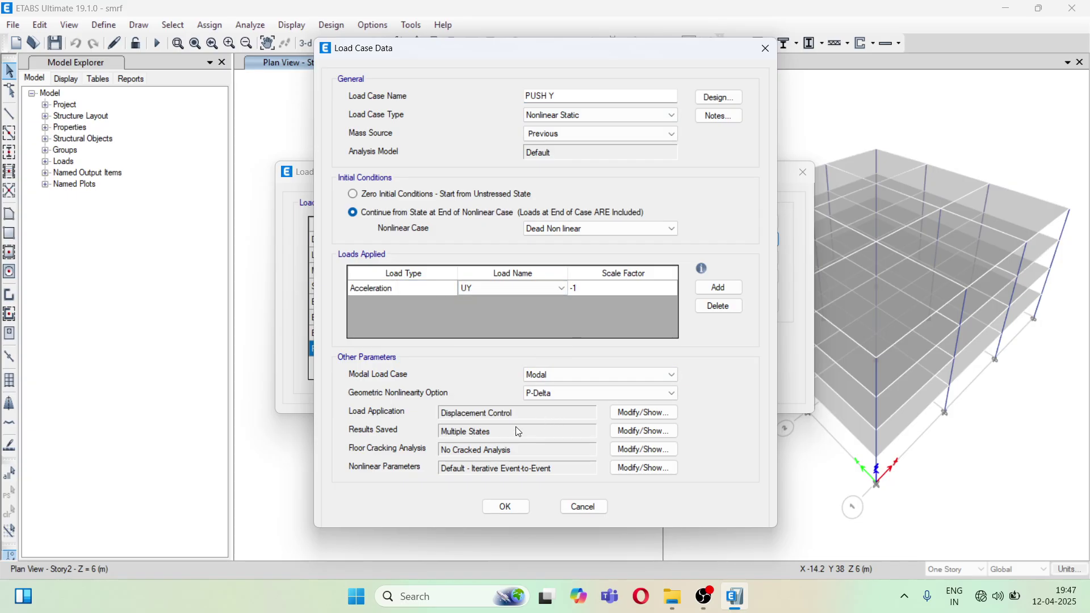
# Step: Set the monitored displacement direction of PUSH Y to U2, and save the case and the load case list
pyautogui.click(643, 413)
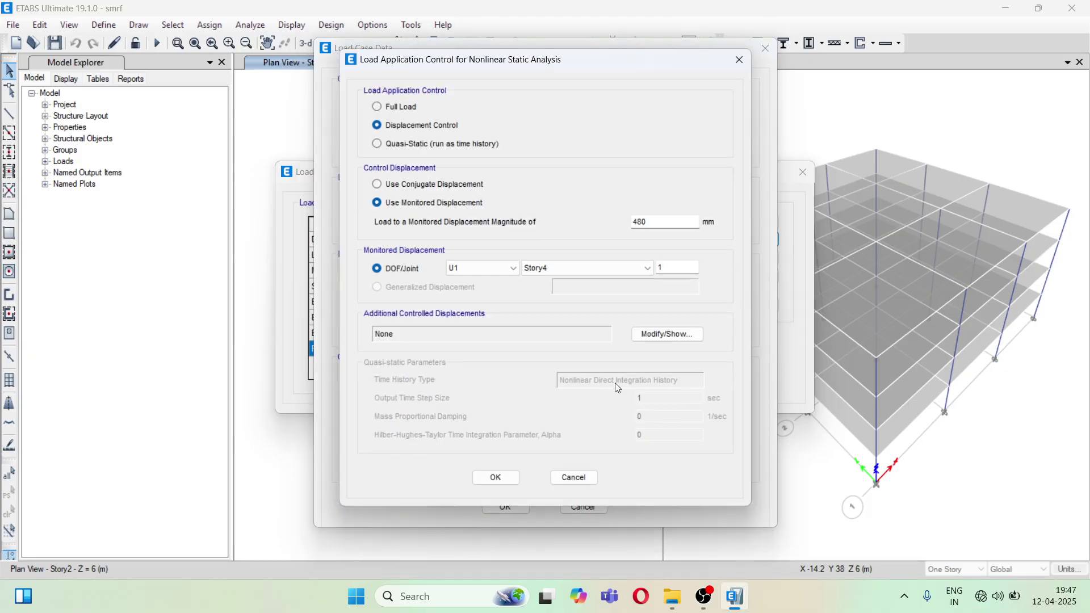
pyautogui.click(488, 266)
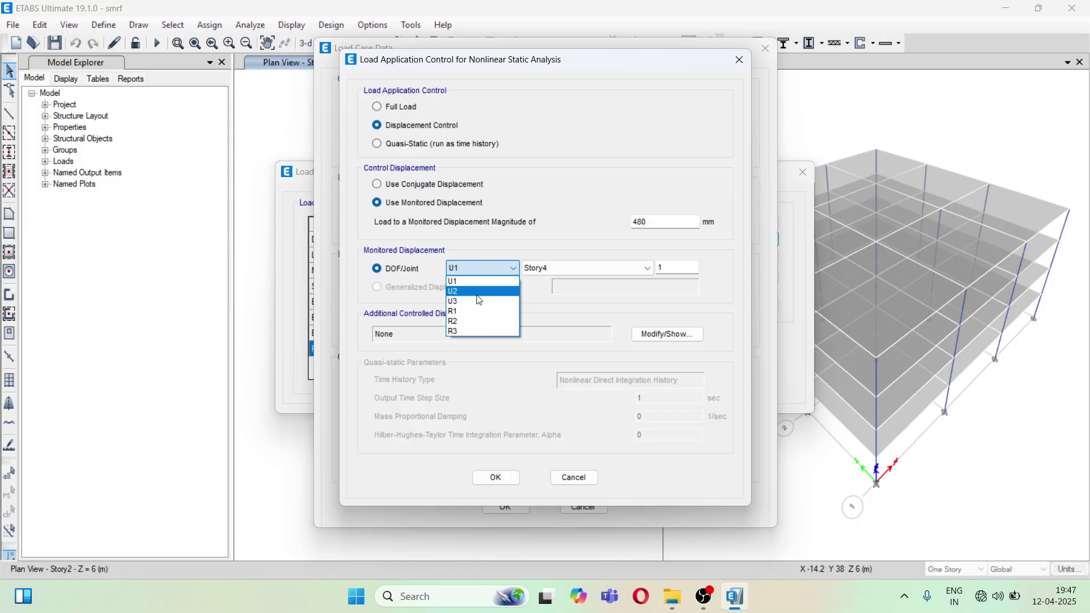
pyautogui.click(478, 295)
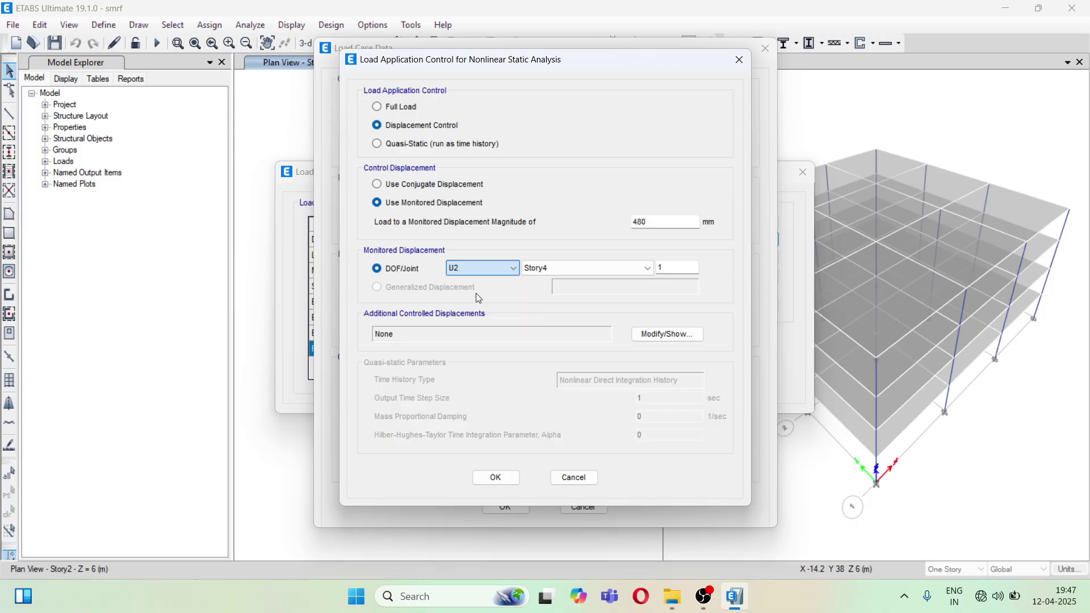
pyautogui.click(498, 479)
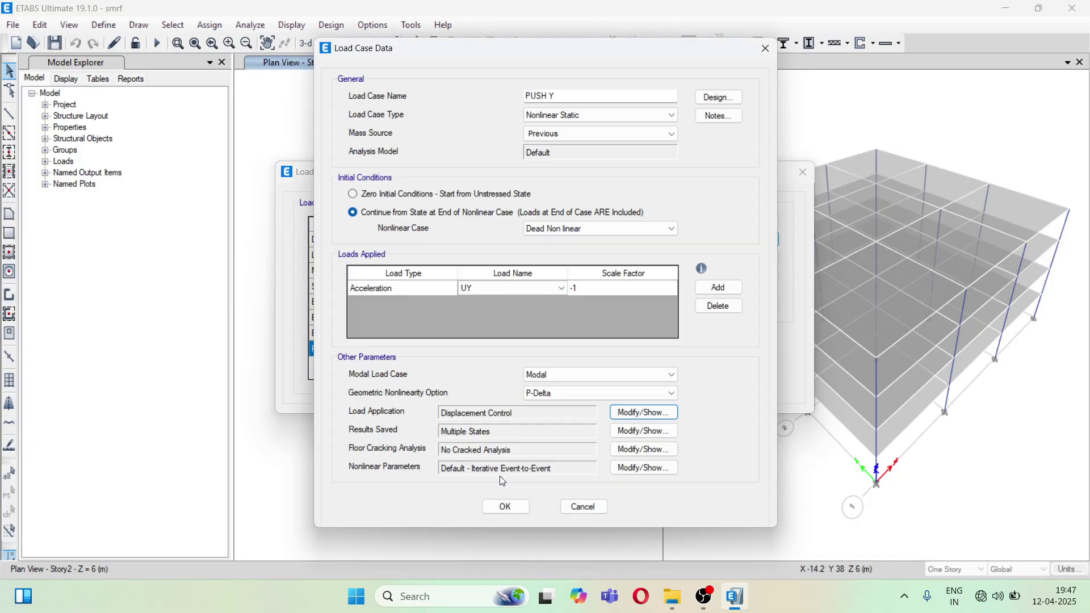
pyautogui.click(509, 505)
pyautogui.click(719, 353)
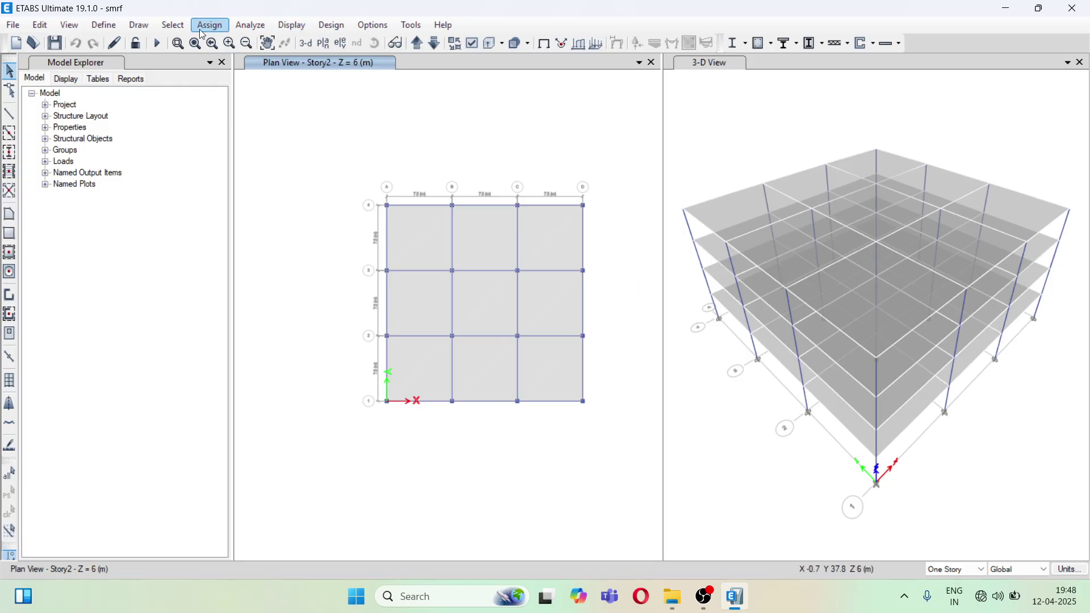
# Step: Select all beams in the model by object type
pyautogui.click(173, 26)
pyautogui.moveTo(193, 42)
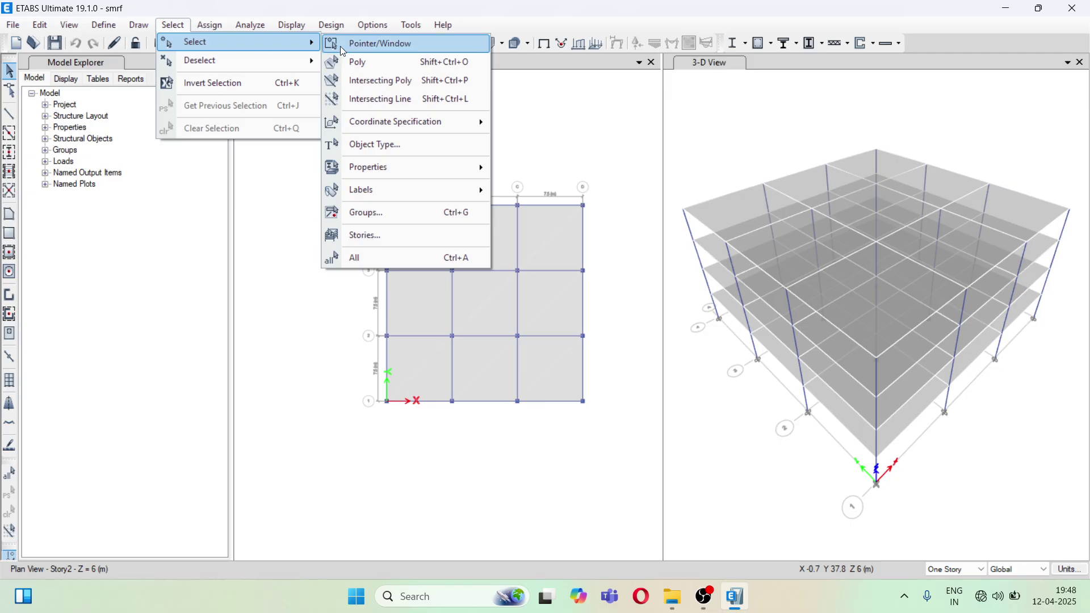
pyautogui.moveTo(388, 168)
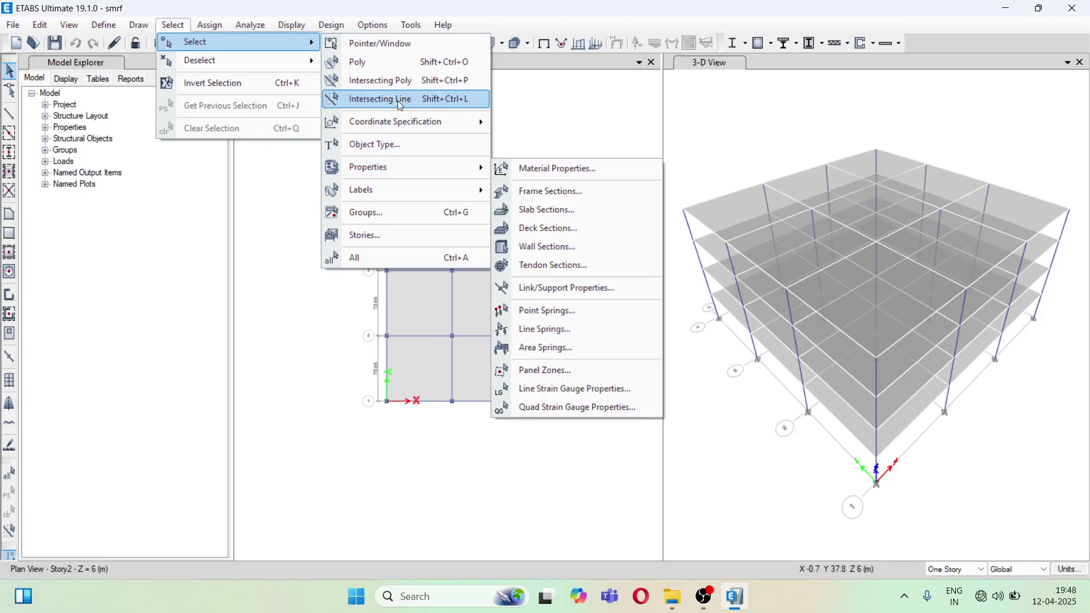
pyautogui.click(401, 145)
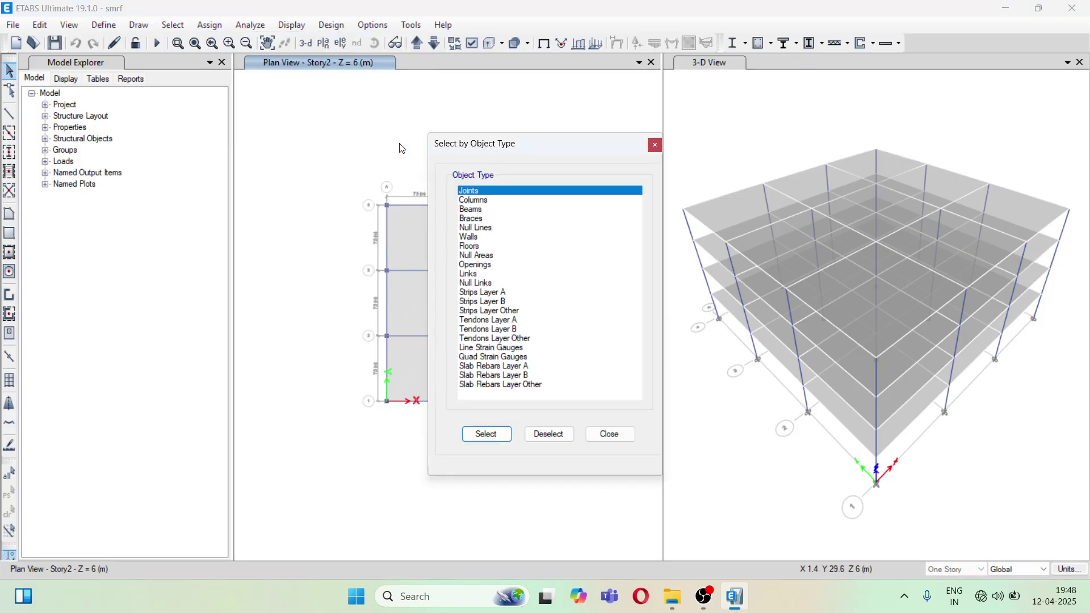
pyautogui.click(482, 210)
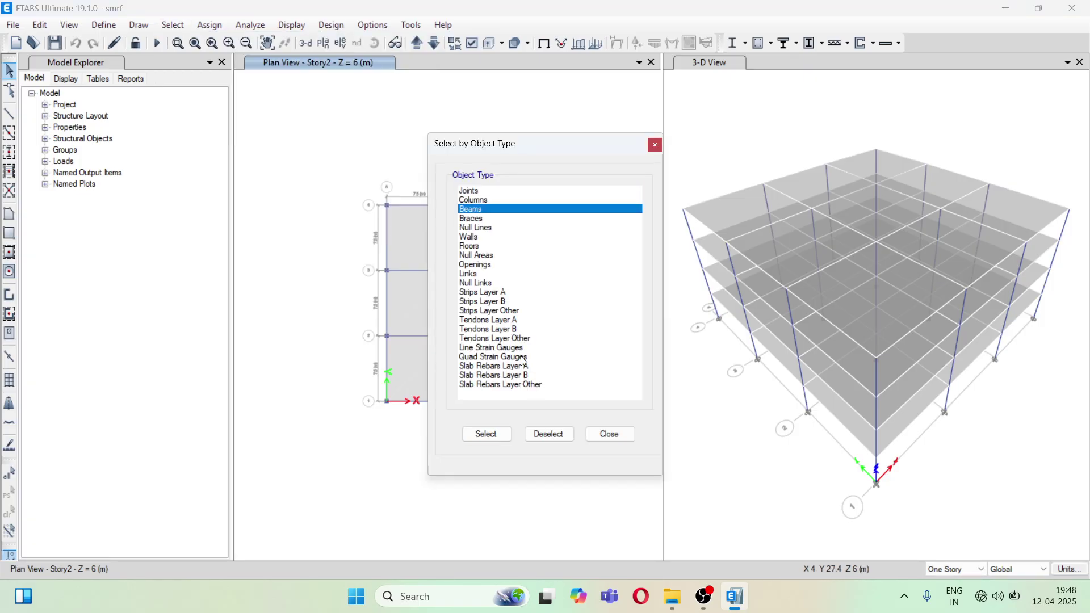
pyautogui.click(489, 436)
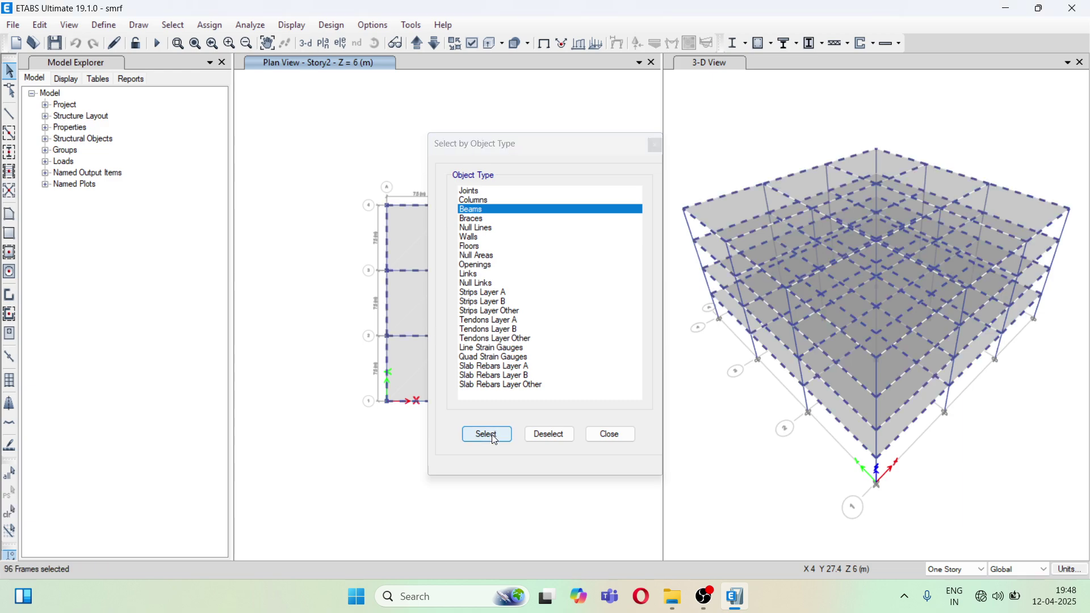
pyautogui.click(602, 436)
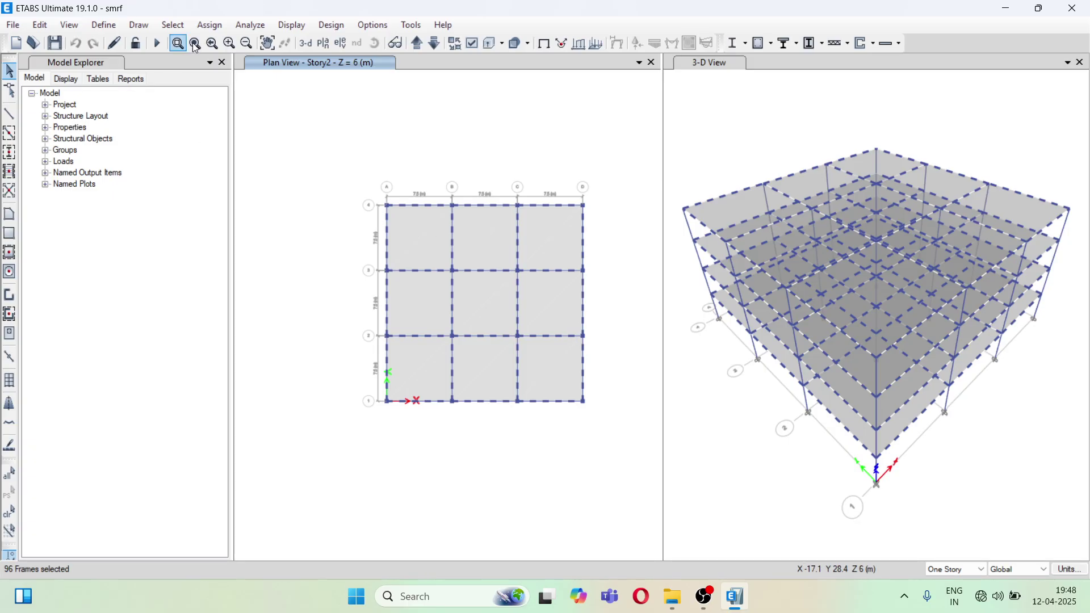
# Step: Add an Auto frame hinge to the selected beams at a relative distance of 0.1 of the clear length
pyautogui.click(205, 26)
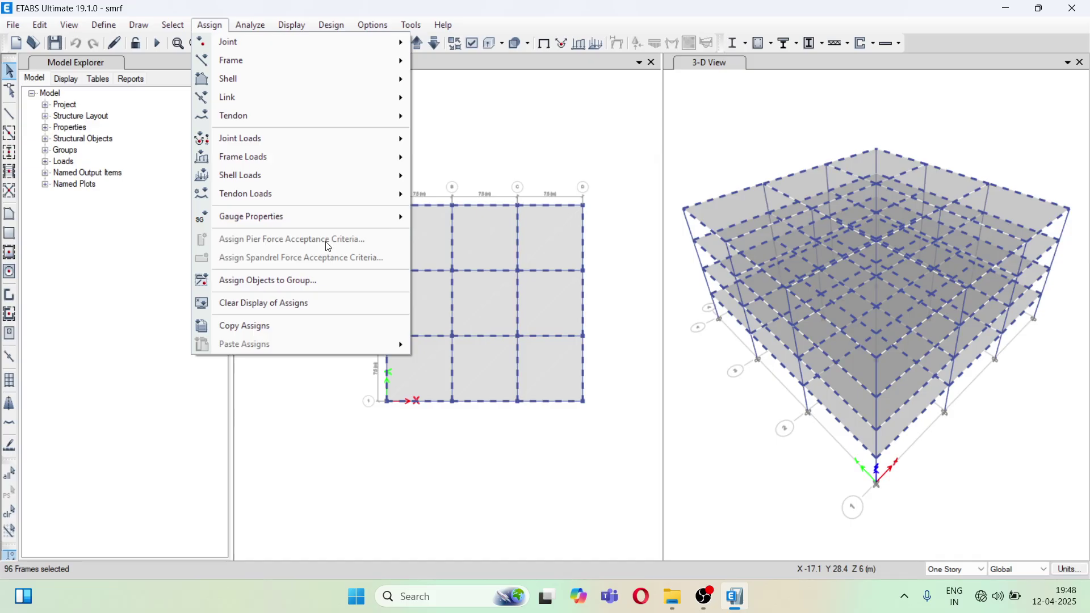
pyautogui.moveTo(293, 95)
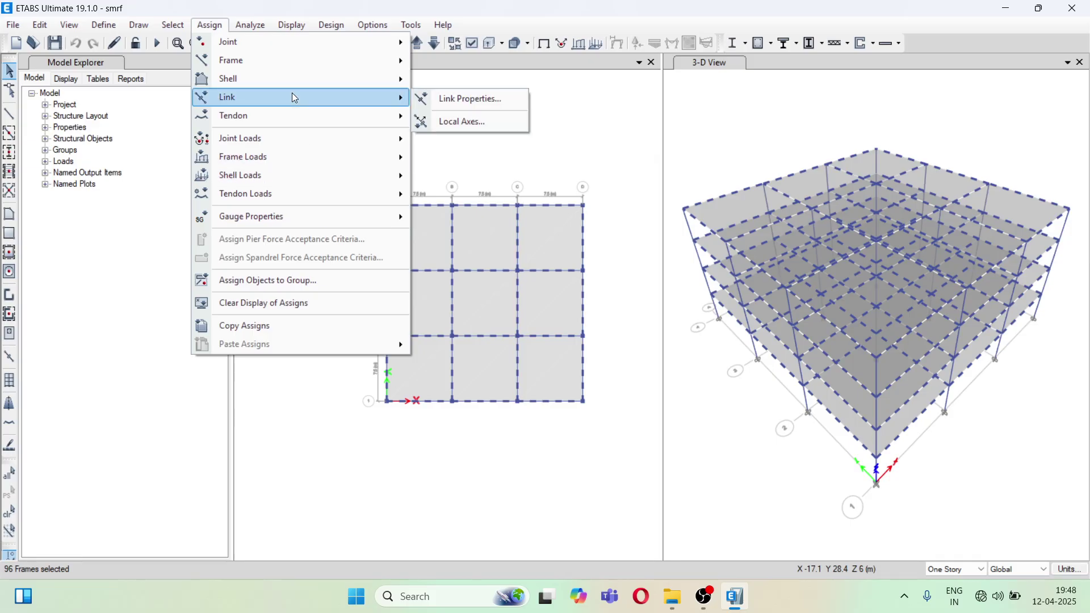
pyautogui.moveTo(297, 57)
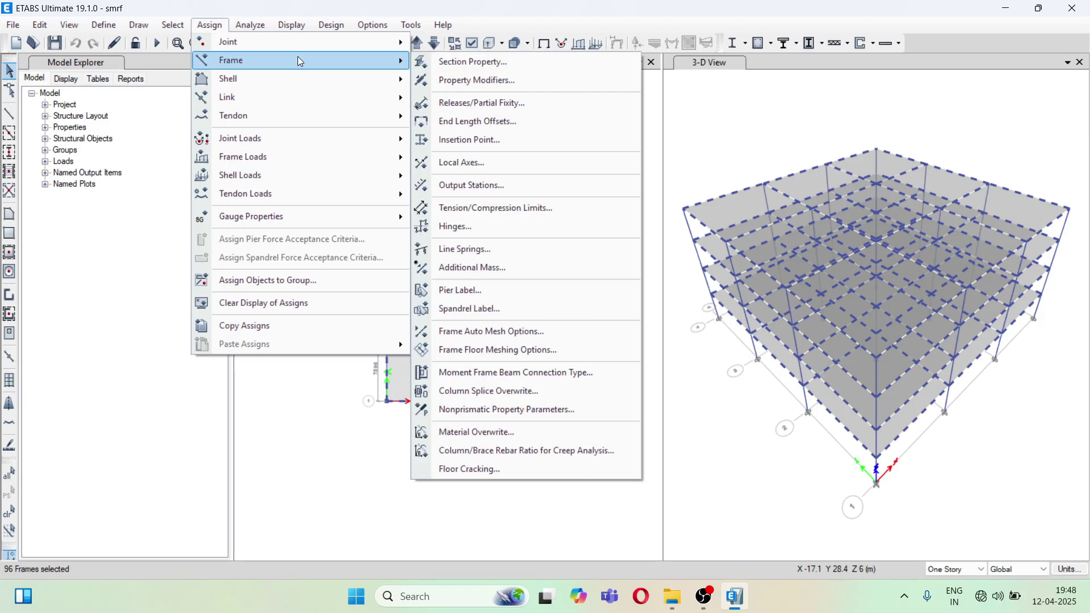
pyautogui.click(484, 227)
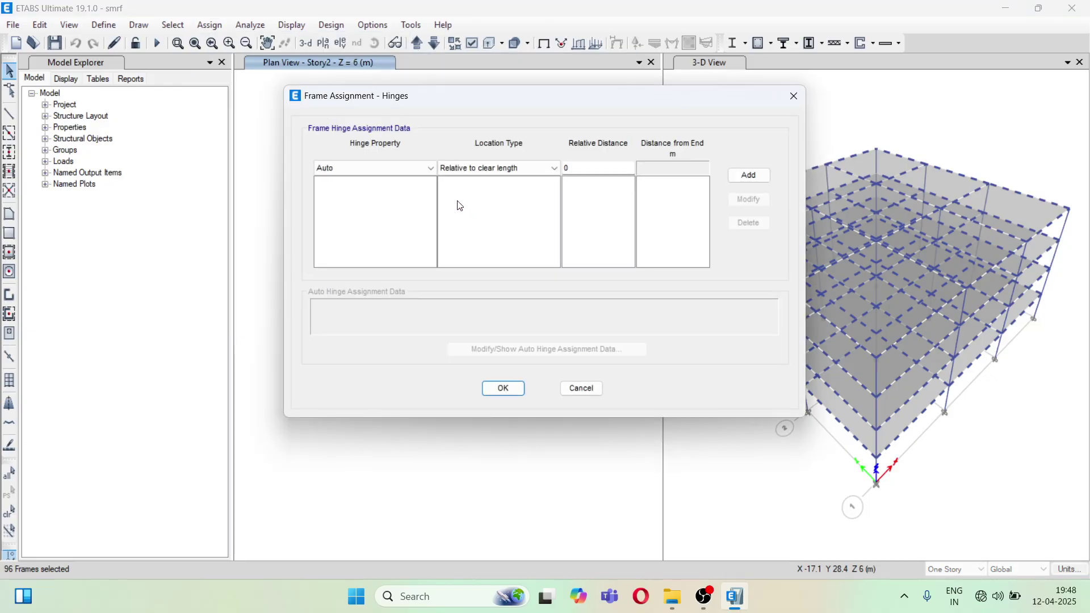
pyautogui.click(368, 170)
pyautogui.click(367, 169)
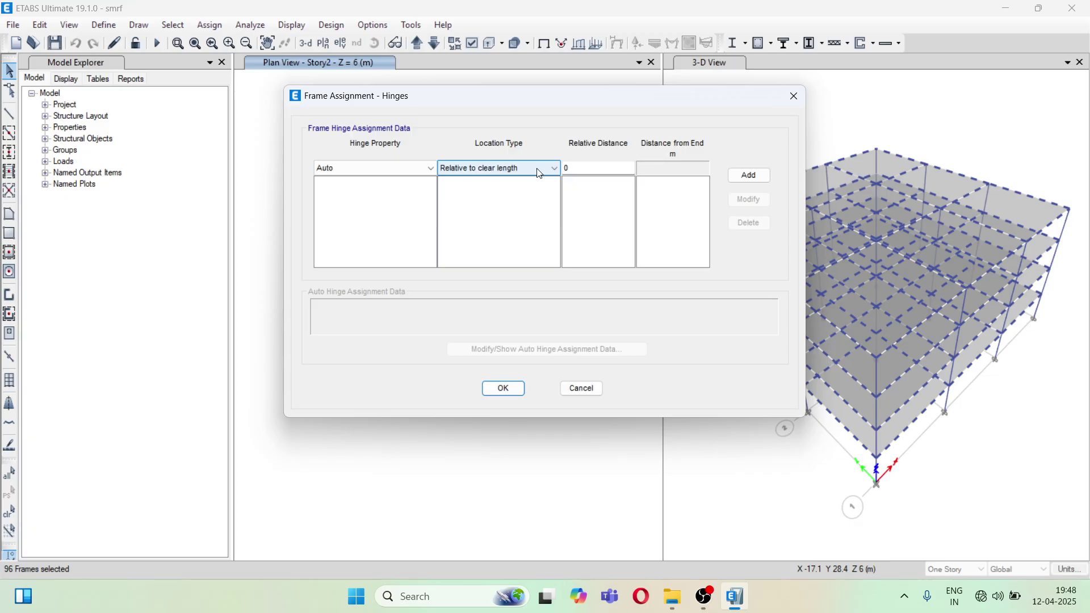
pyautogui.click(593, 170)
pyautogui.write('.1')
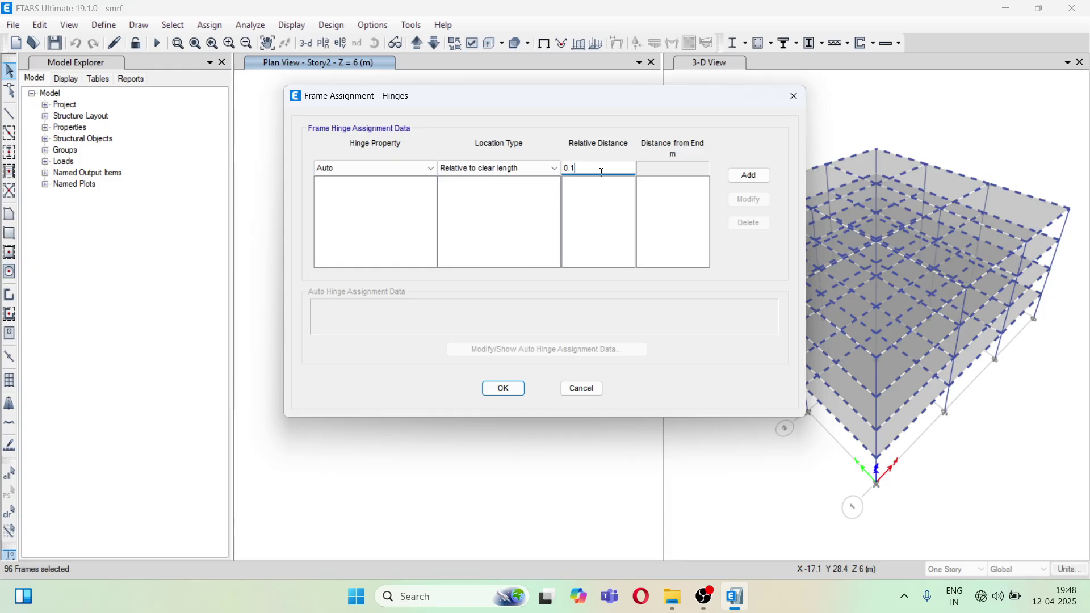
pyautogui.click(749, 175)
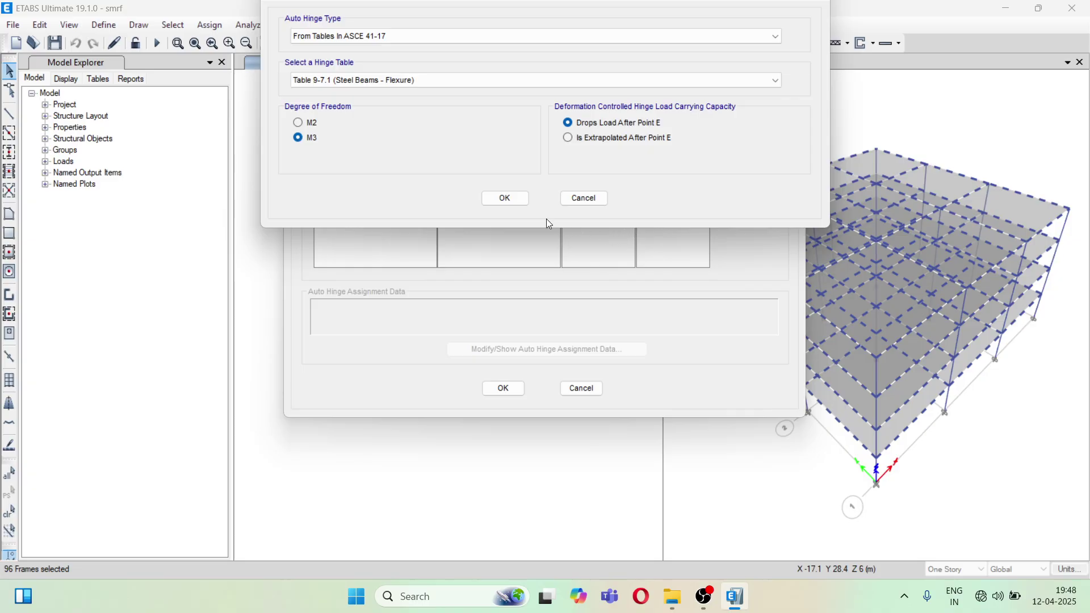
# Step: Base the beams' auto hinge on ASCE 41-17 Table 10-7 (Concrete Beams - Flexure) Item i, keeping M3 and the Dead Non linear case
pyautogui.click(494, 40)
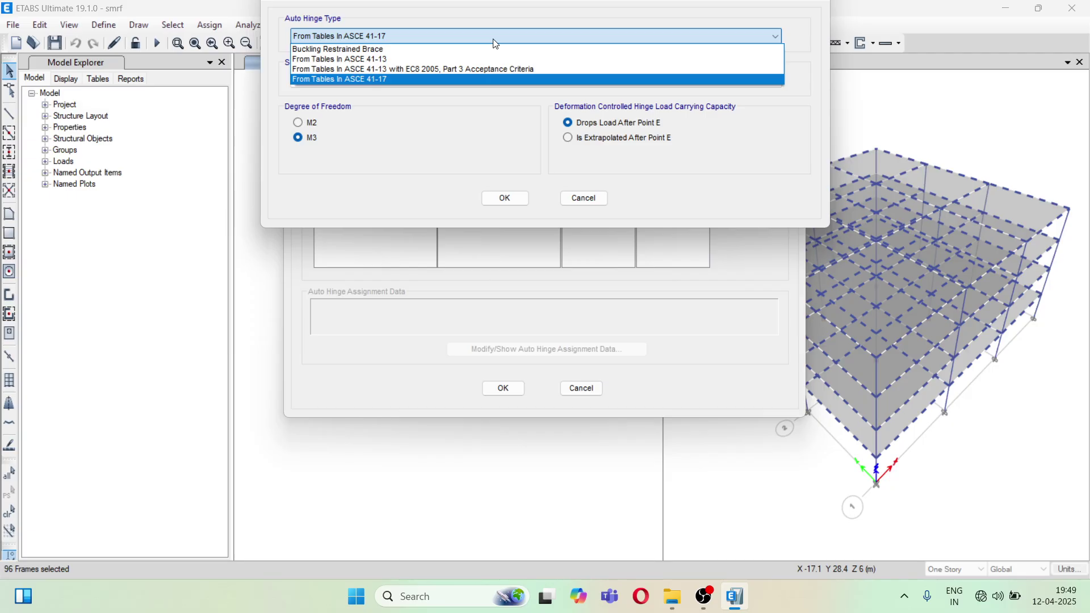
pyautogui.click(493, 39)
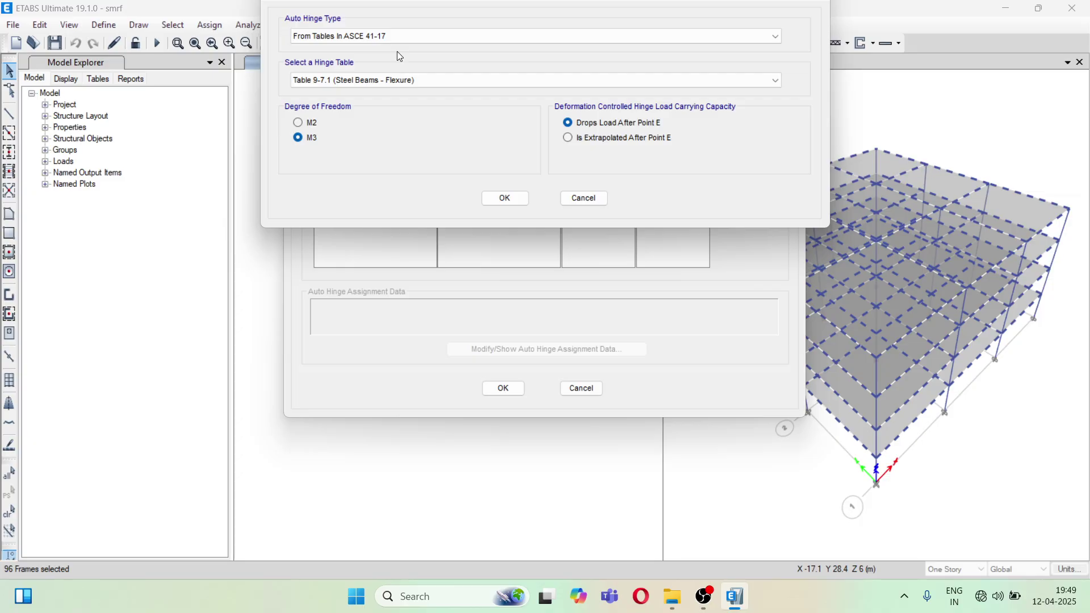
pyautogui.click(380, 81)
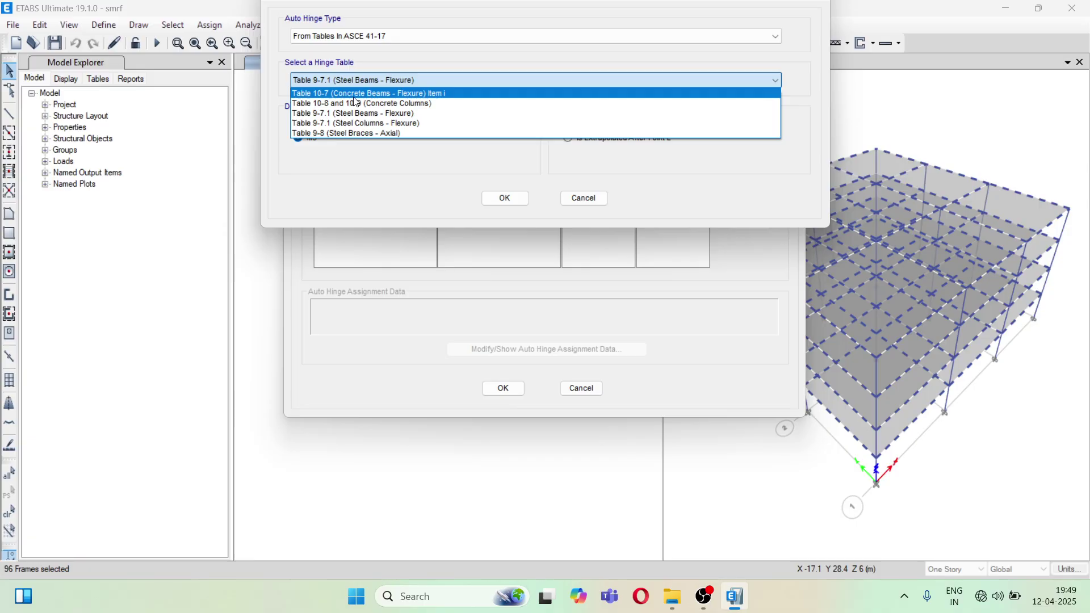
pyautogui.click(416, 95)
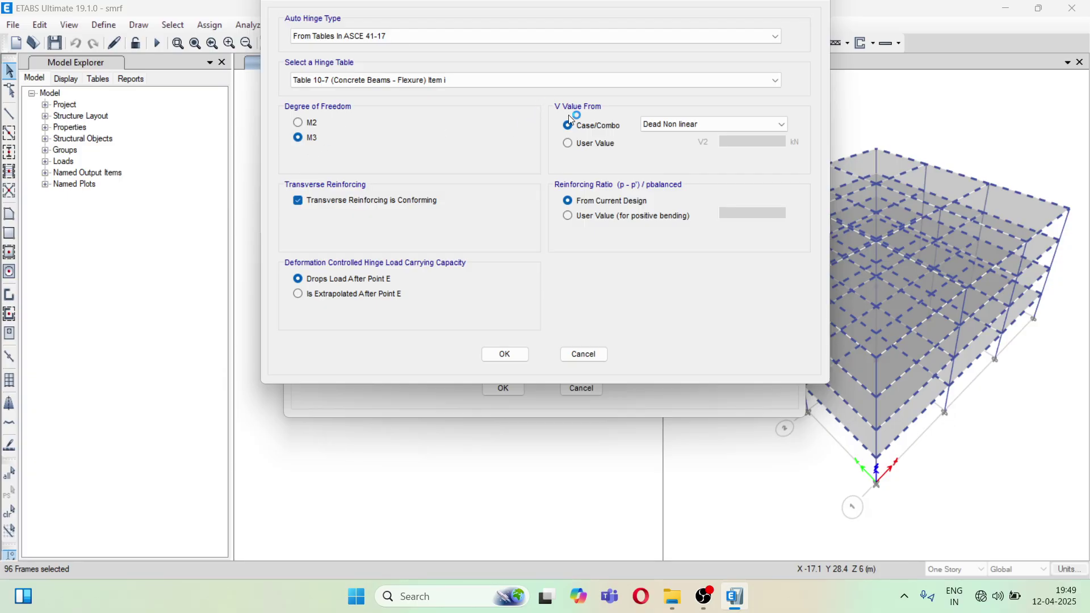
pyautogui.click(682, 125)
pyautogui.click(681, 125)
pyautogui.click(500, 355)
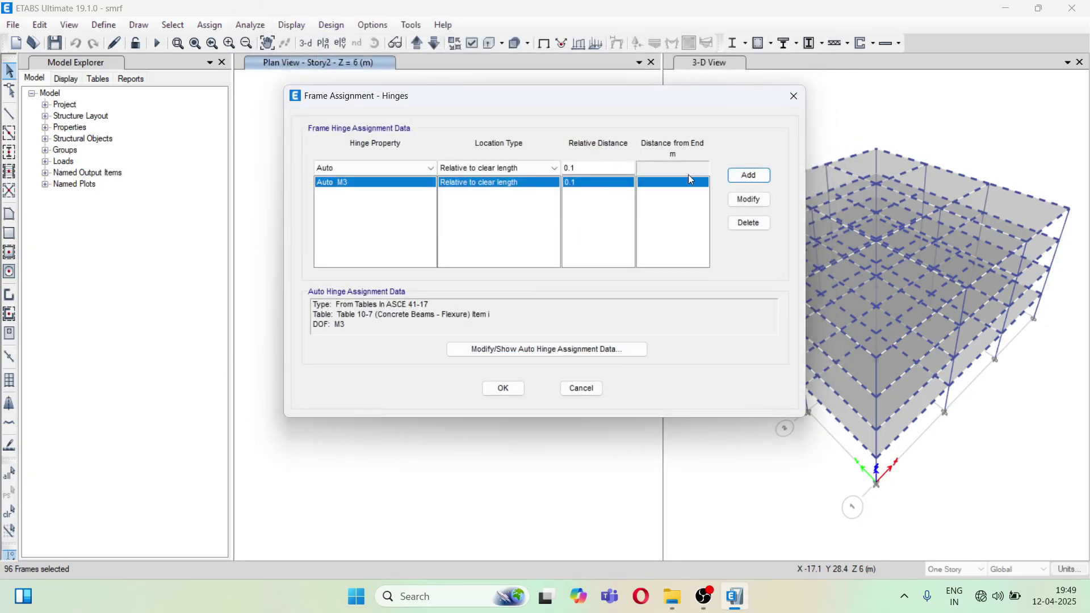
# Step: Add a second Auto M3 hinge at relative distance 0.9 with the same concrete beam table, and apply the hinges to the beams
pyautogui.click(584, 167)
pyautogui.press('BackSpace')
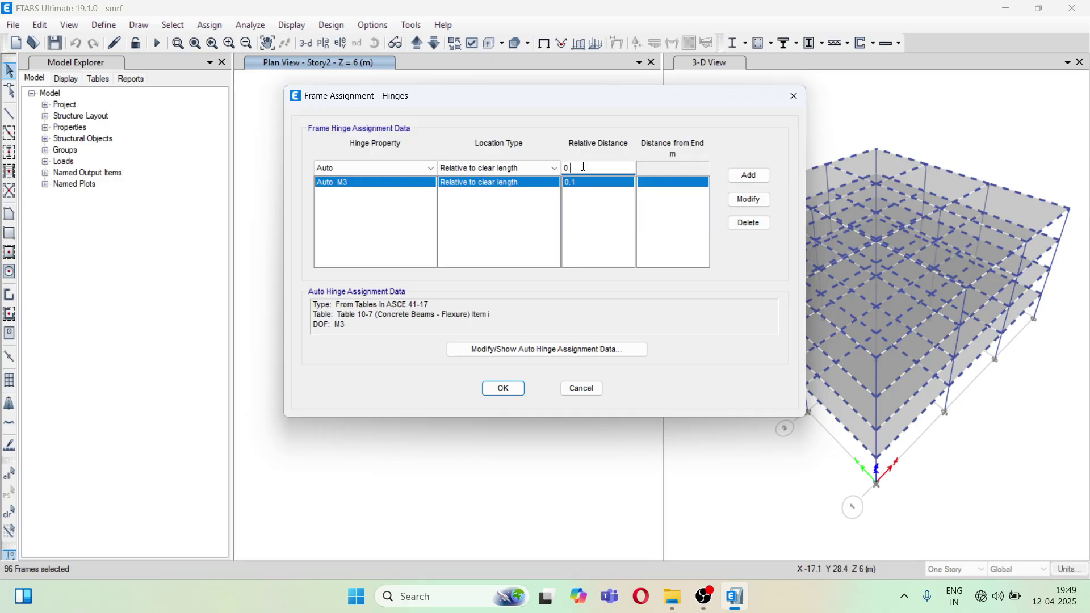
pyautogui.write('9')
pyautogui.click(762, 176)
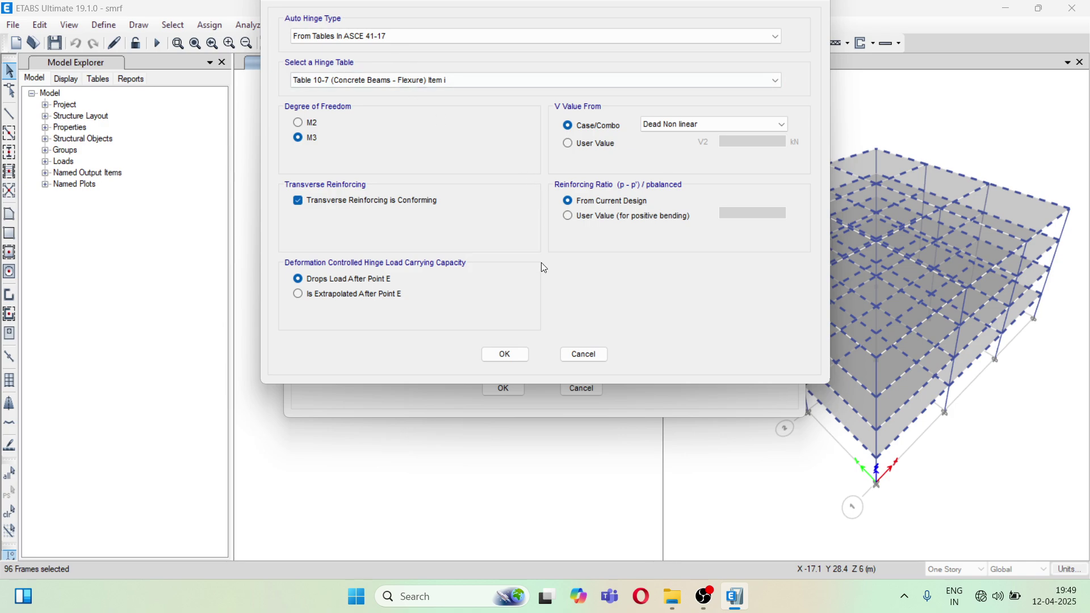
pyautogui.click(505, 355)
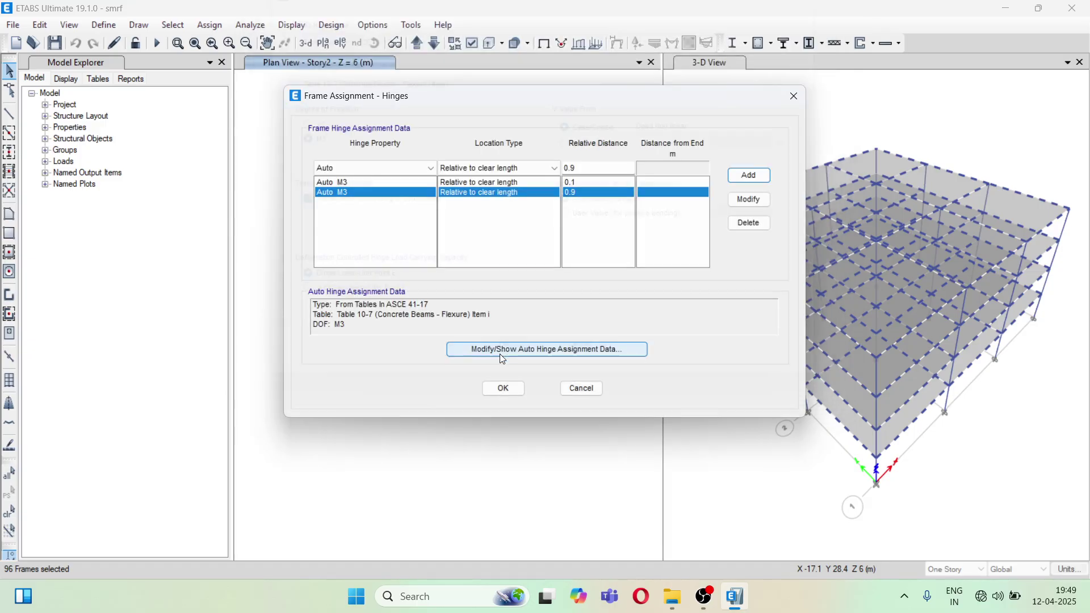
pyautogui.click(503, 389)
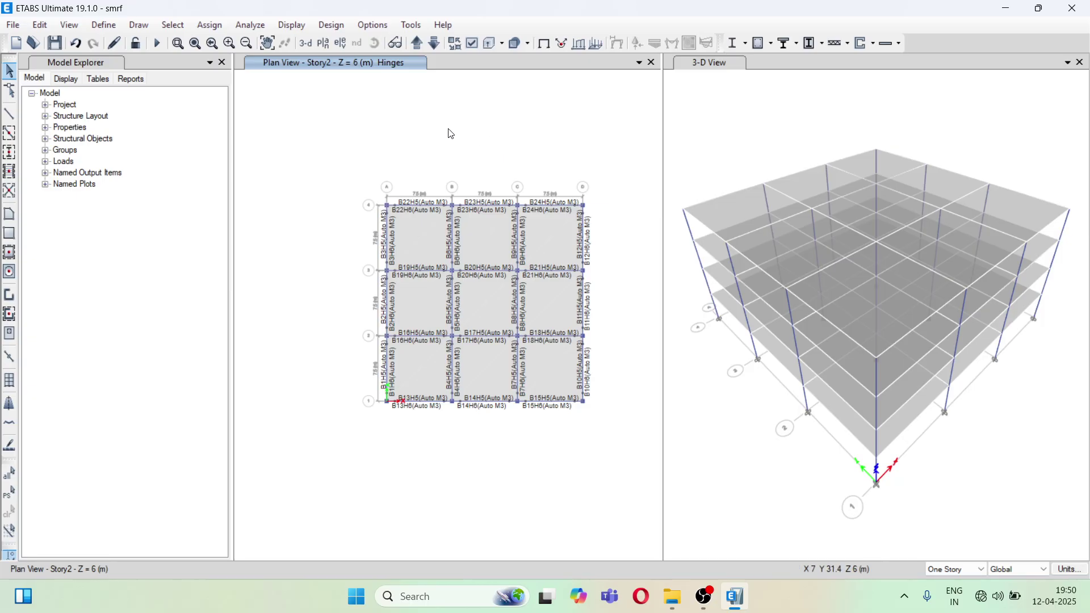
# Step: Select all columns in the model by object type
pyautogui.click(167, 26)
pyautogui.moveTo(195, 42)
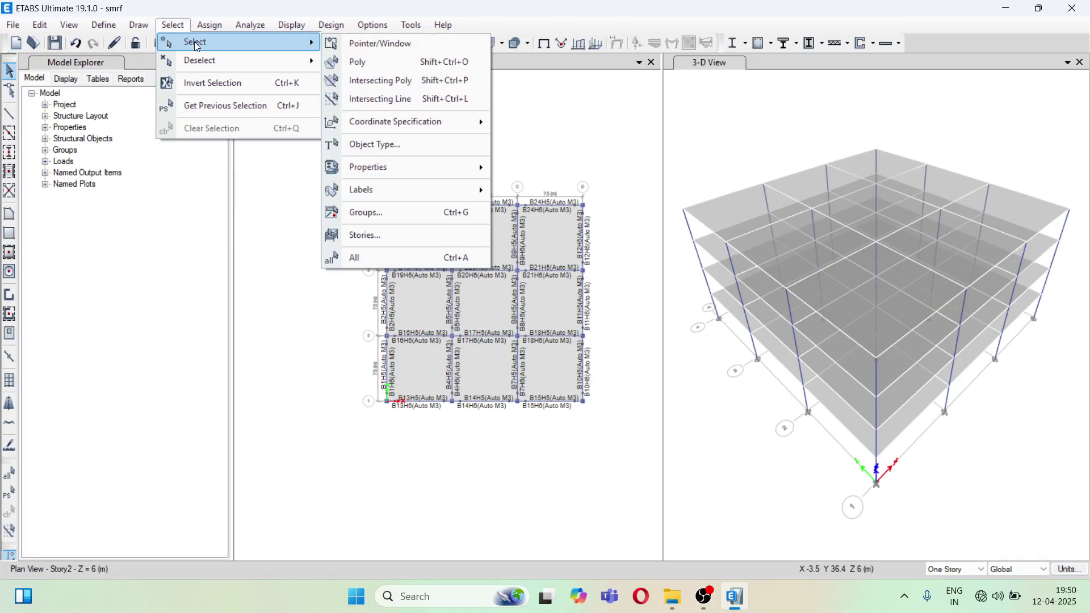
pyautogui.click(397, 146)
pyautogui.click(480, 201)
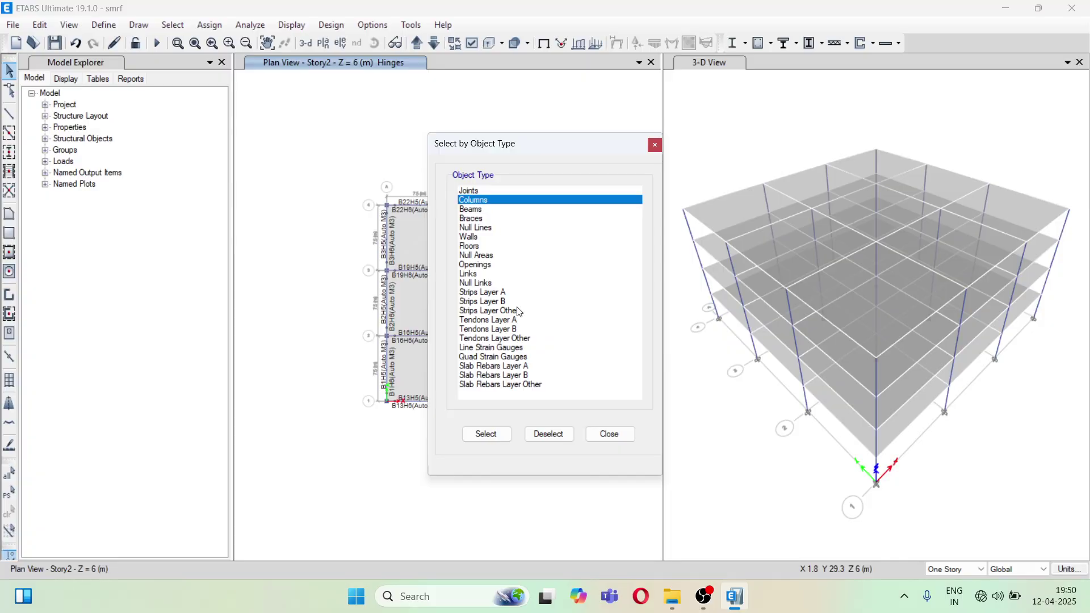
pyautogui.click(487, 434)
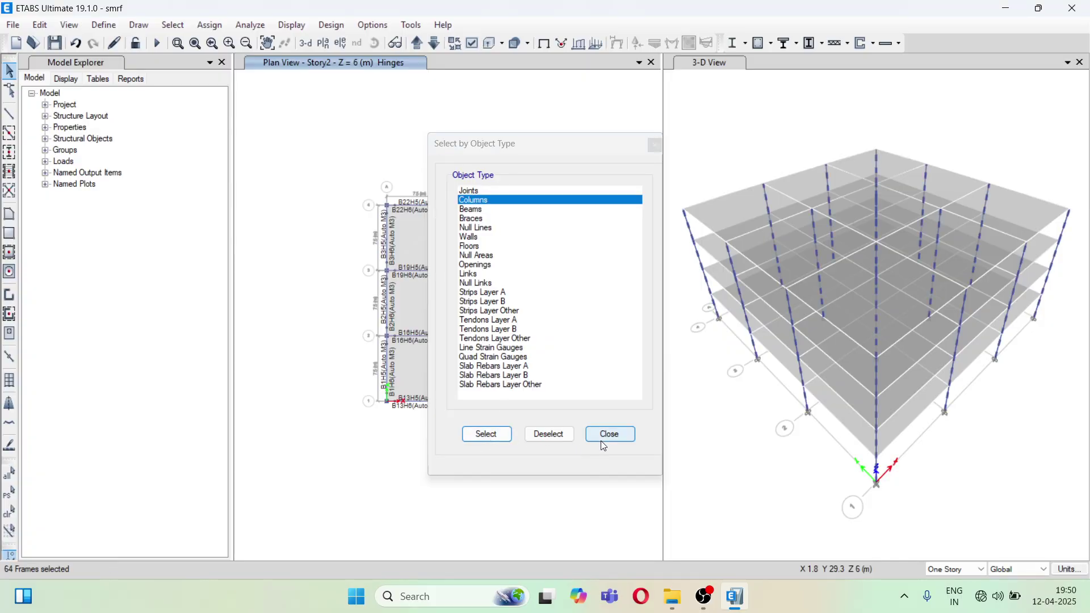
pyautogui.click(605, 438)
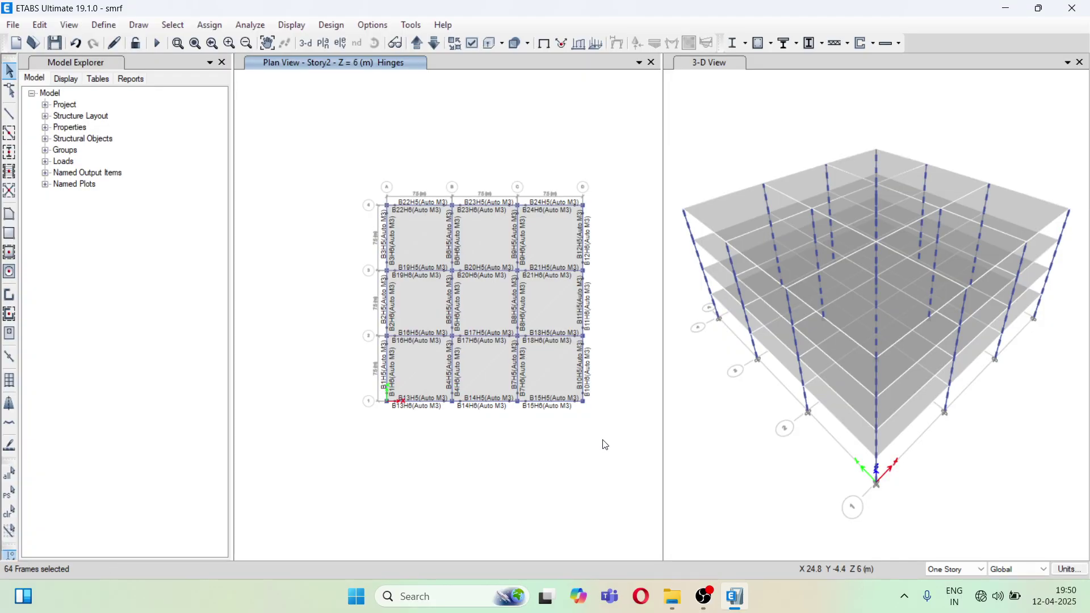
# Step: Add an Auto frame hinge to the selected columns at a relative distance of 0.1 of the clear length
pyautogui.click(200, 26)
pyautogui.moveTo(271, 61)
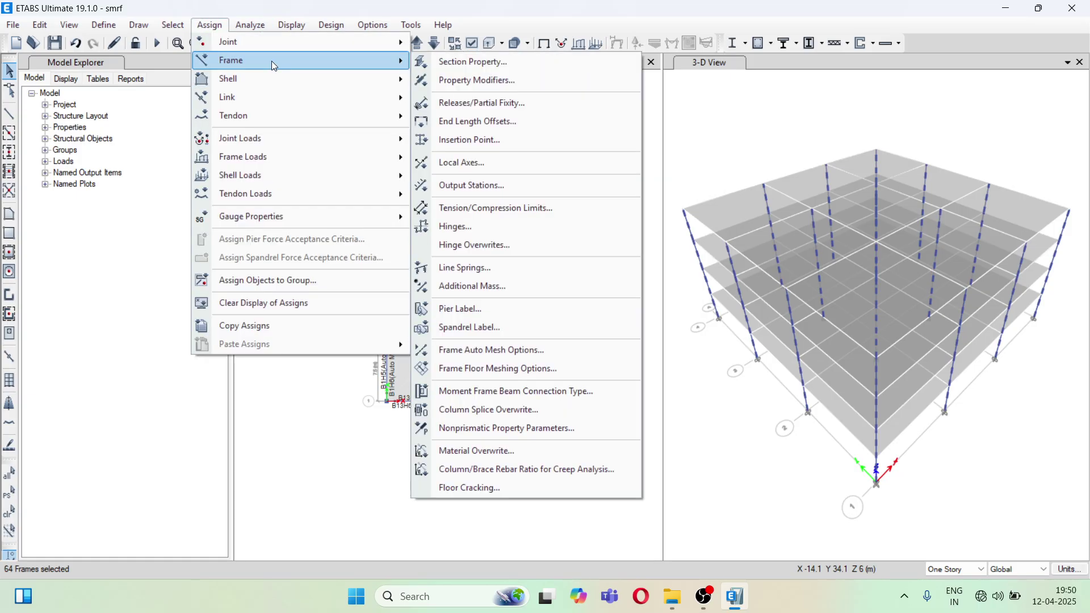
pyautogui.click(489, 226)
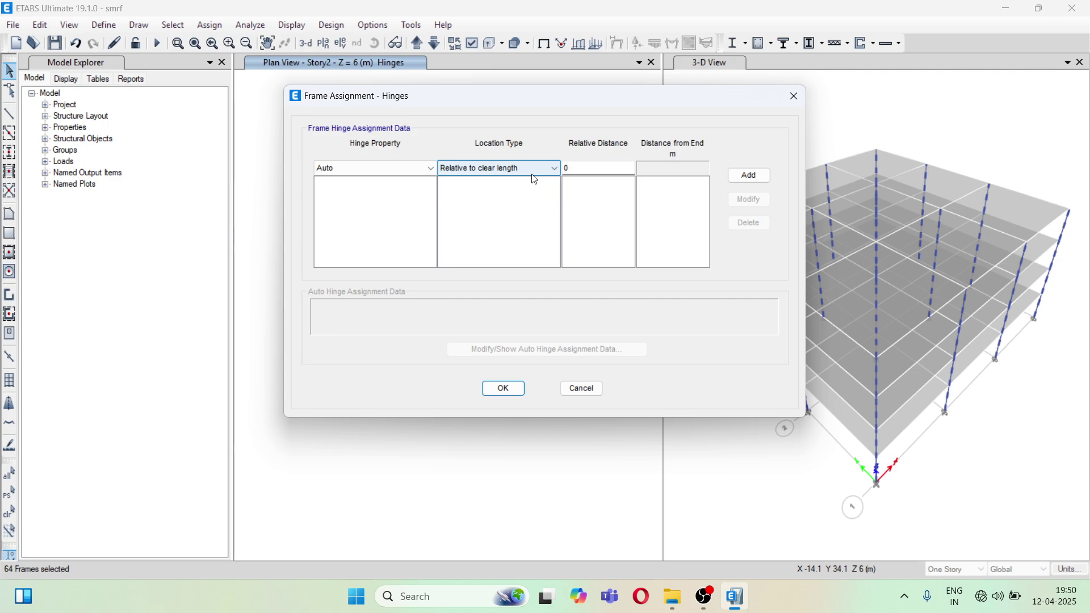
pyautogui.click(591, 169)
pyautogui.write('0.')
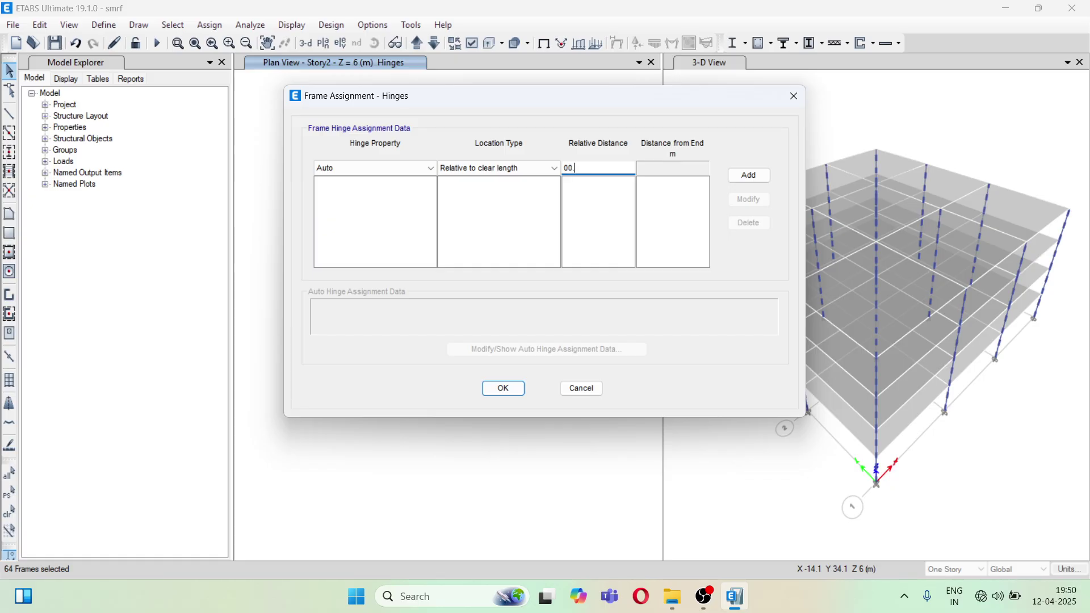
pyautogui.press('BackSpace')
pyautogui.write('.1')
pyautogui.click(750, 175)
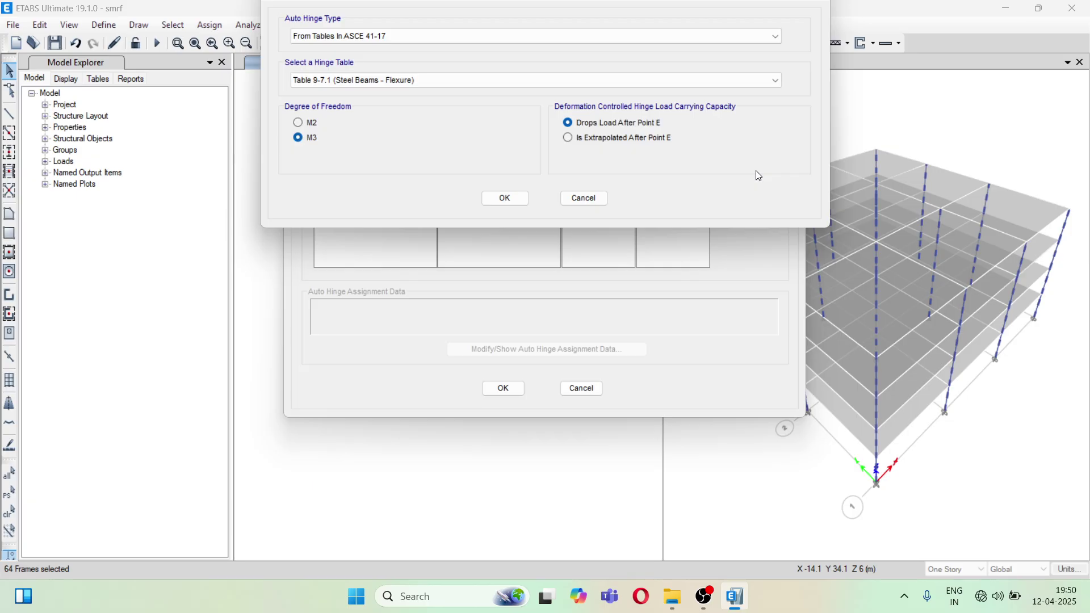
# Step: Base the column hinge on Table 10-8 and 10-9 (Concrete Columns) with the P-M2-M3 degree of freedom
pyautogui.click(375, 80)
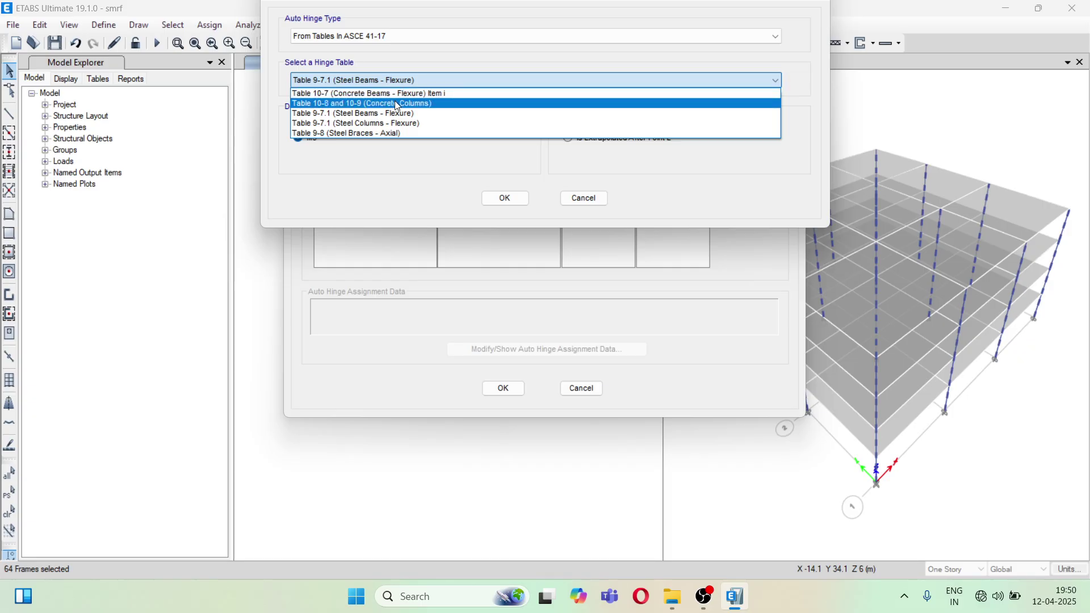
pyautogui.click(456, 104)
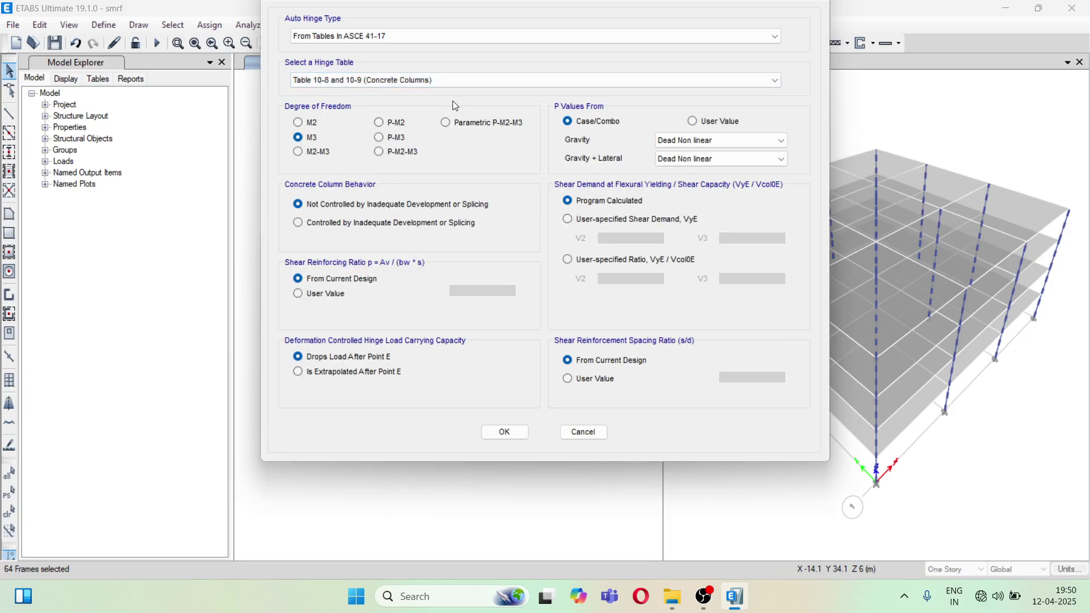
pyautogui.click(403, 152)
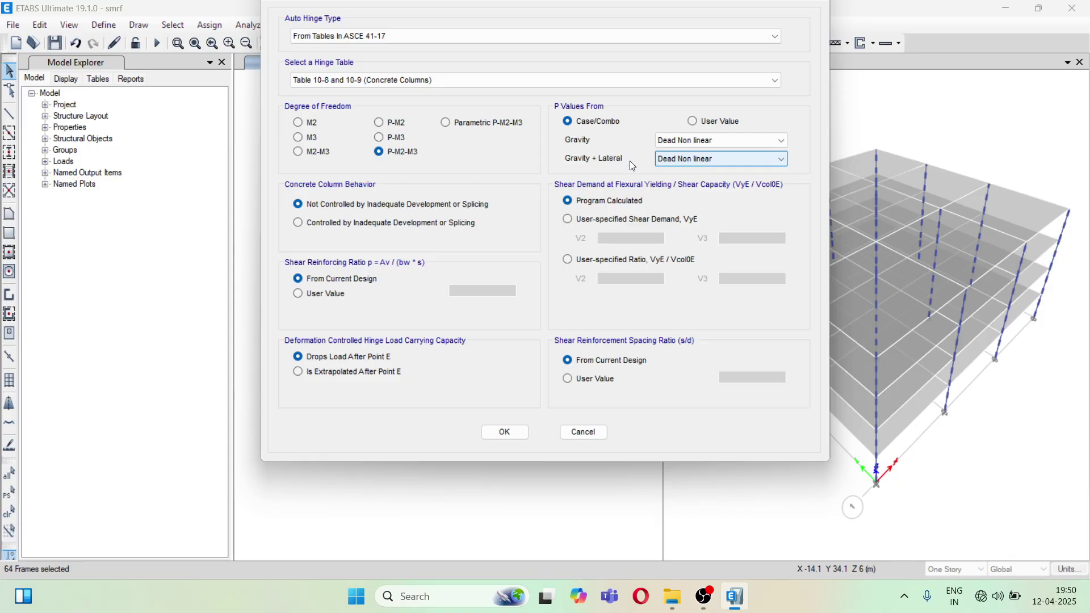
pyautogui.click(504, 432)
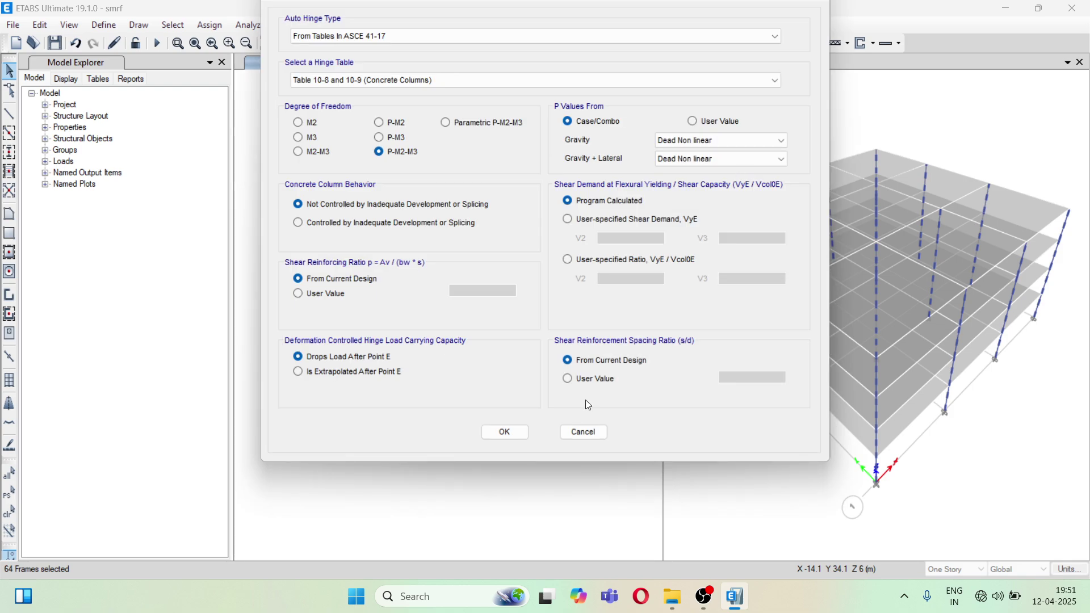
pyautogui.click(580, 431)
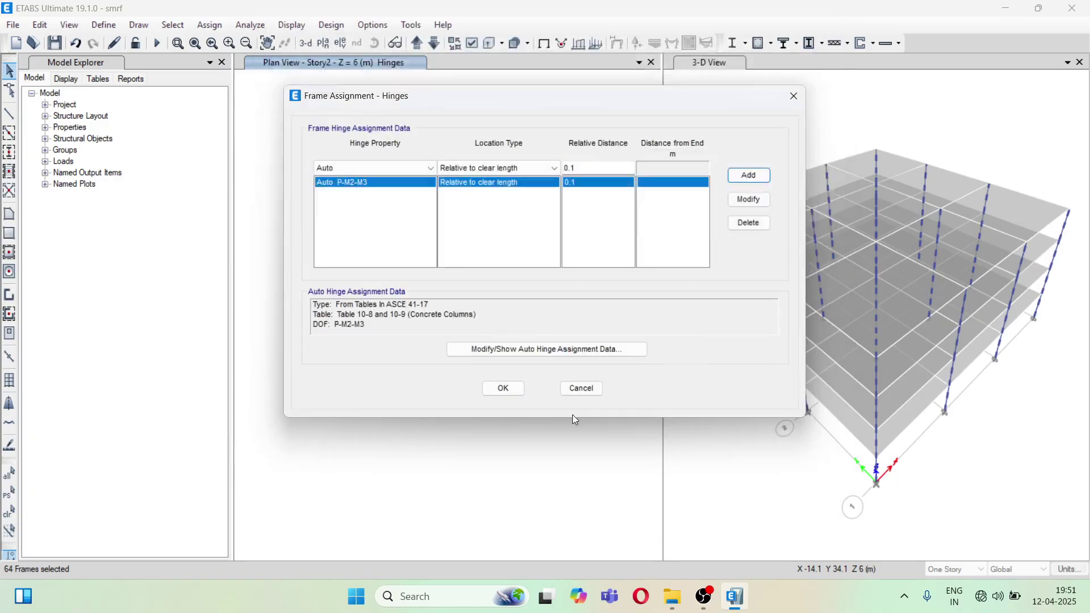
# Step: Add a second Auto P-M2-M3 hinge at relative distance 0.9 with the same table, and apply the hinges to the columns
pyautogui.click(588, 166)
pyautogui.press('BackSpace')
pyautogui.write('9')
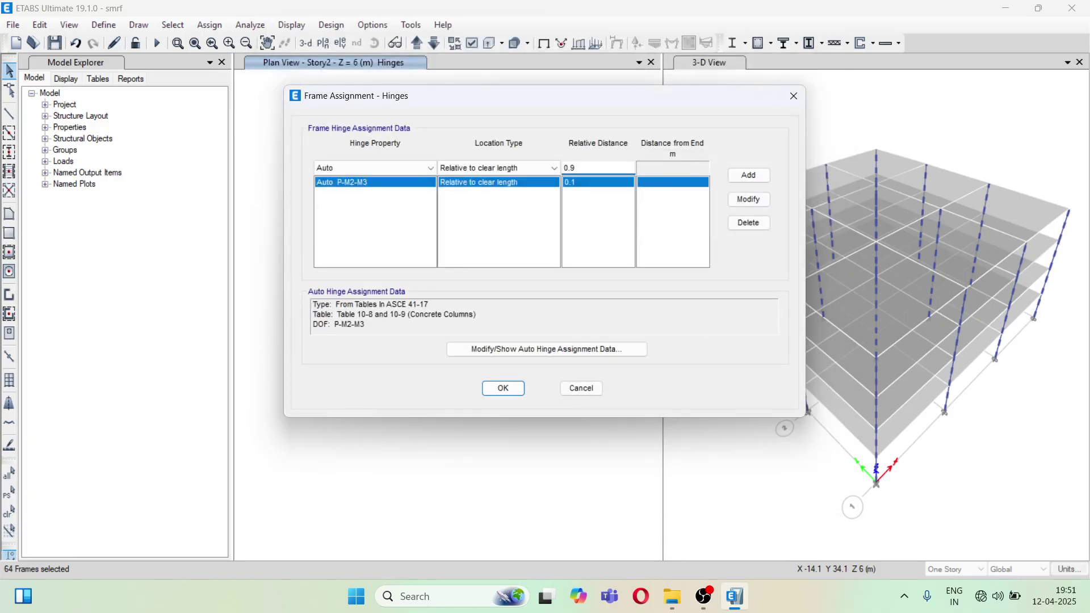
pyautogui.click(744, 173)
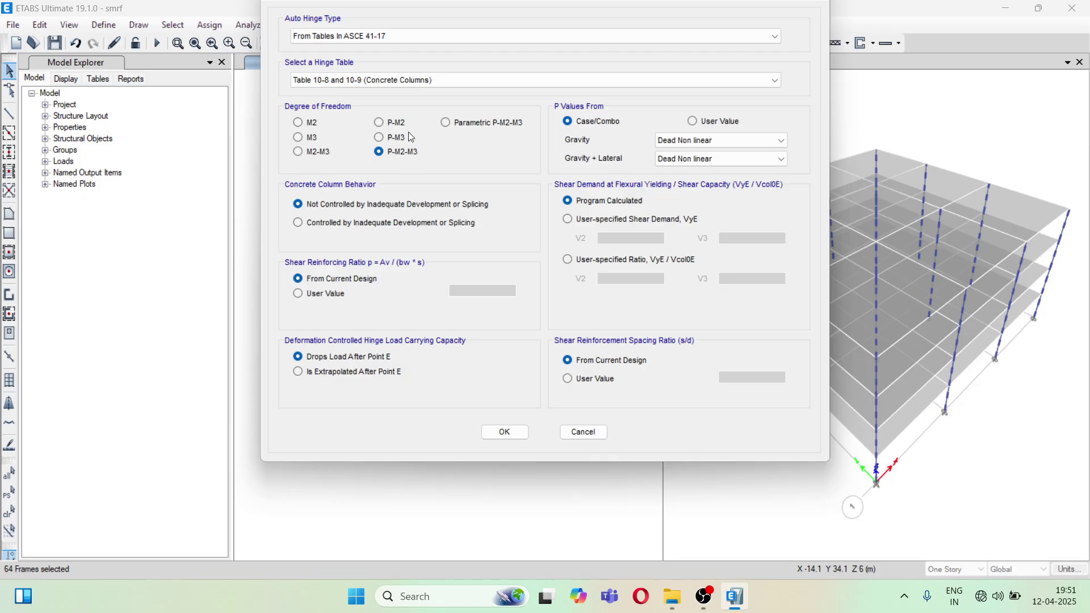
pyautogui.click(519, 431)
pyautogui.click(514, 391)
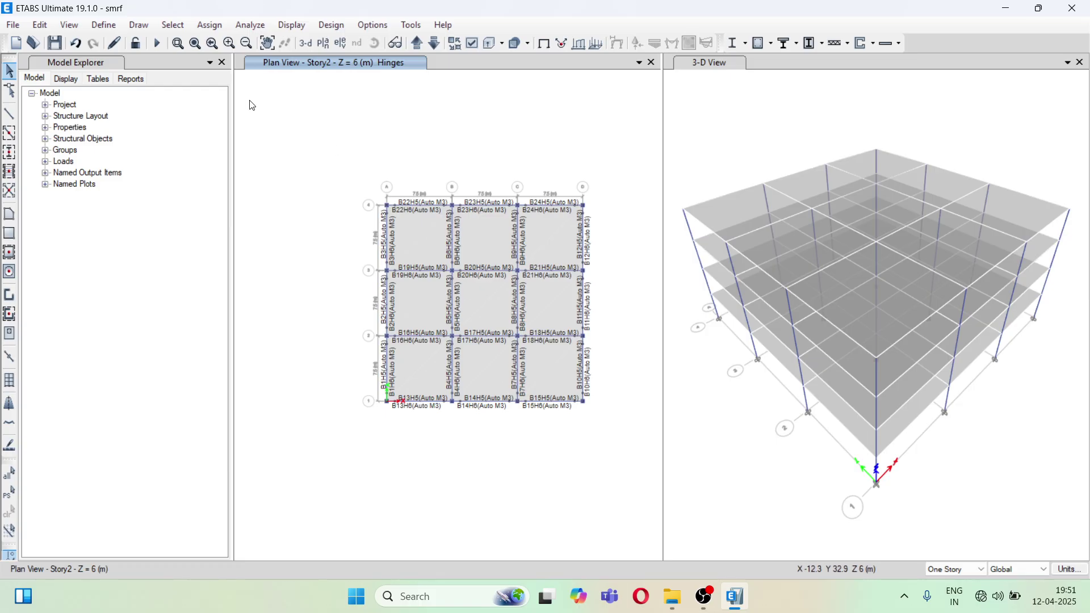
pyautogui.click(108, 26)
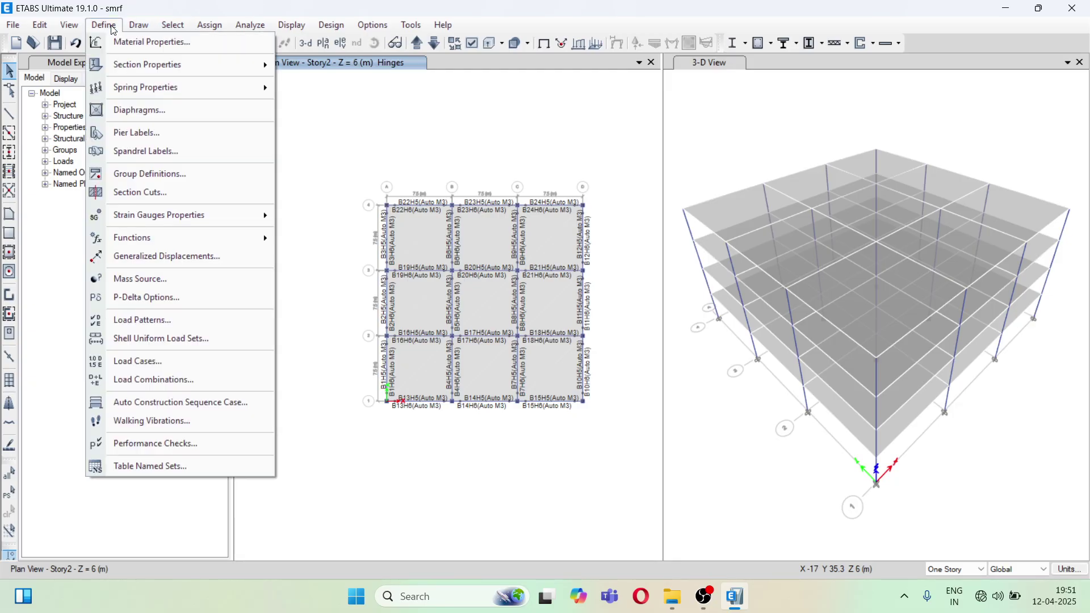
pyautogui.click(113, 31)
pyautogui.click(105, 26)
pyautogui.moveTo(127, 64)
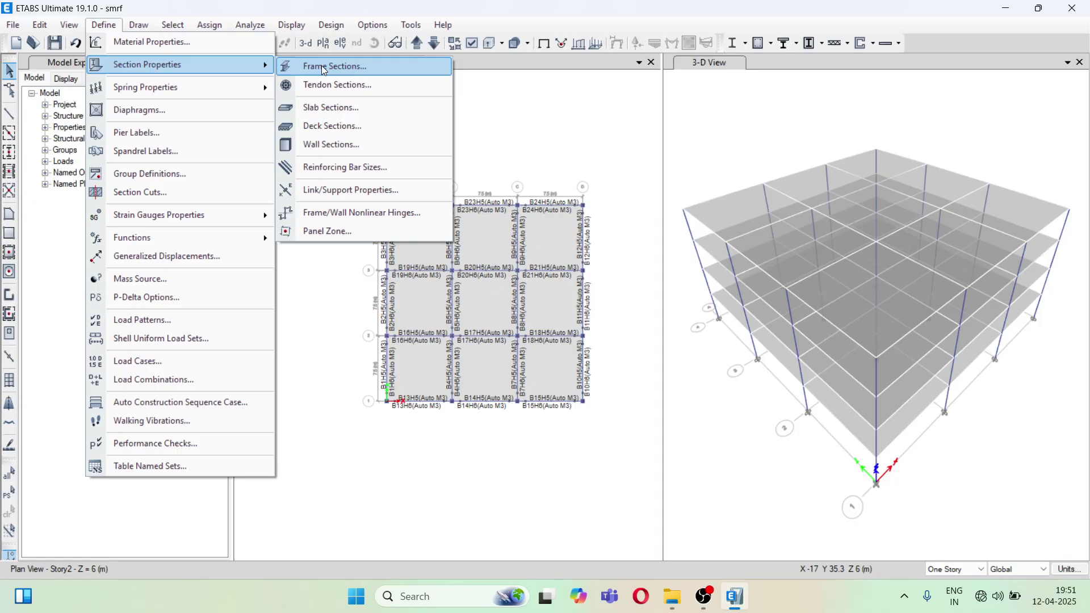
pyautogui.click(352, 71)
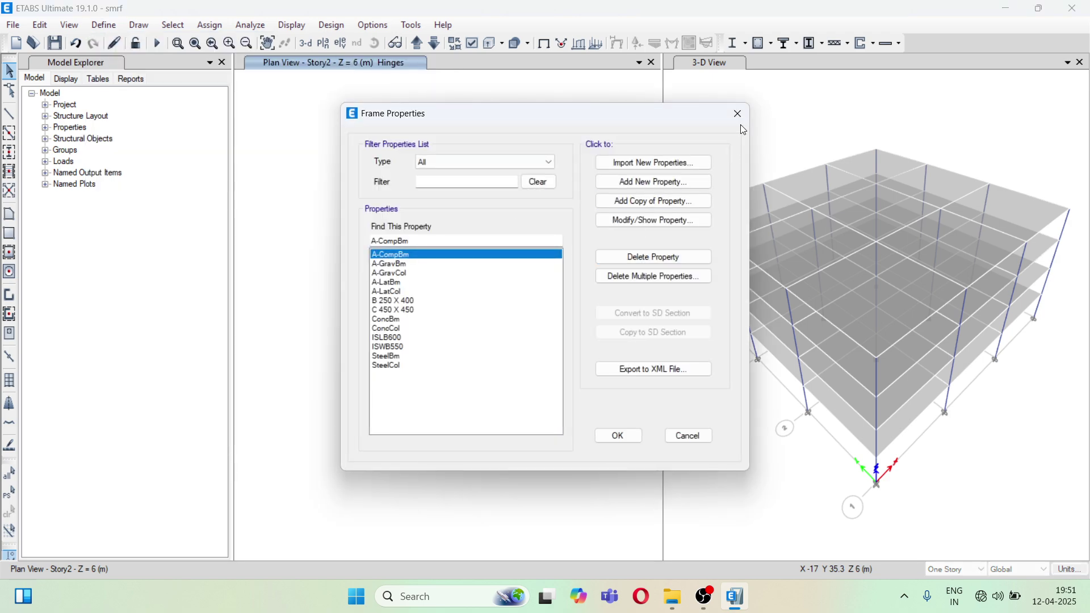
pyautogui.click(738, 114)
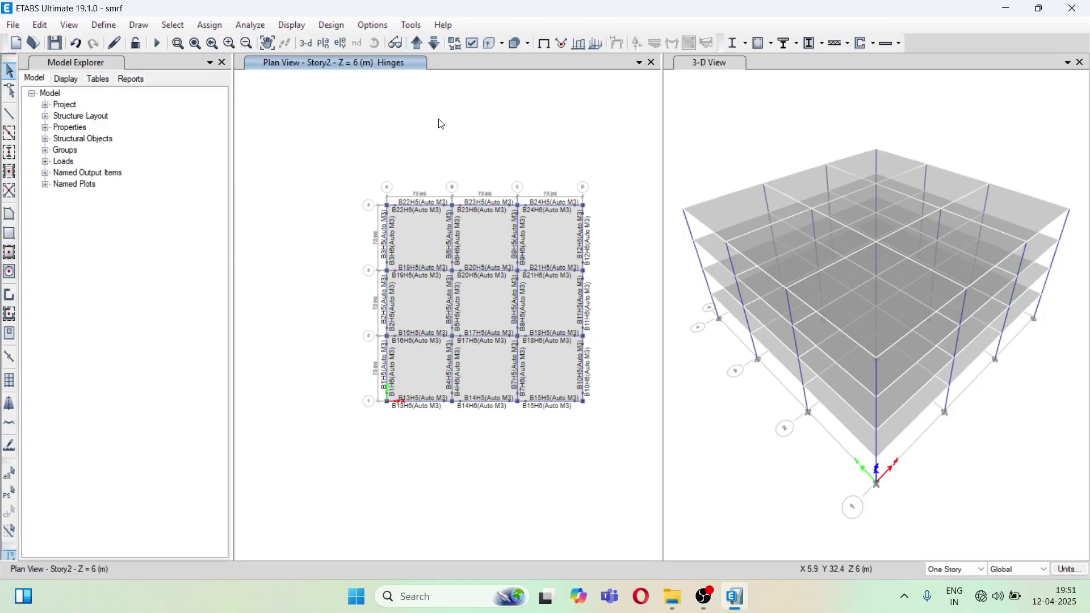
# Step: List the generated frame/wall hinge properties and examine the moment-rotation data of beam hinge B1H1
pyautogui.click(105, 27)
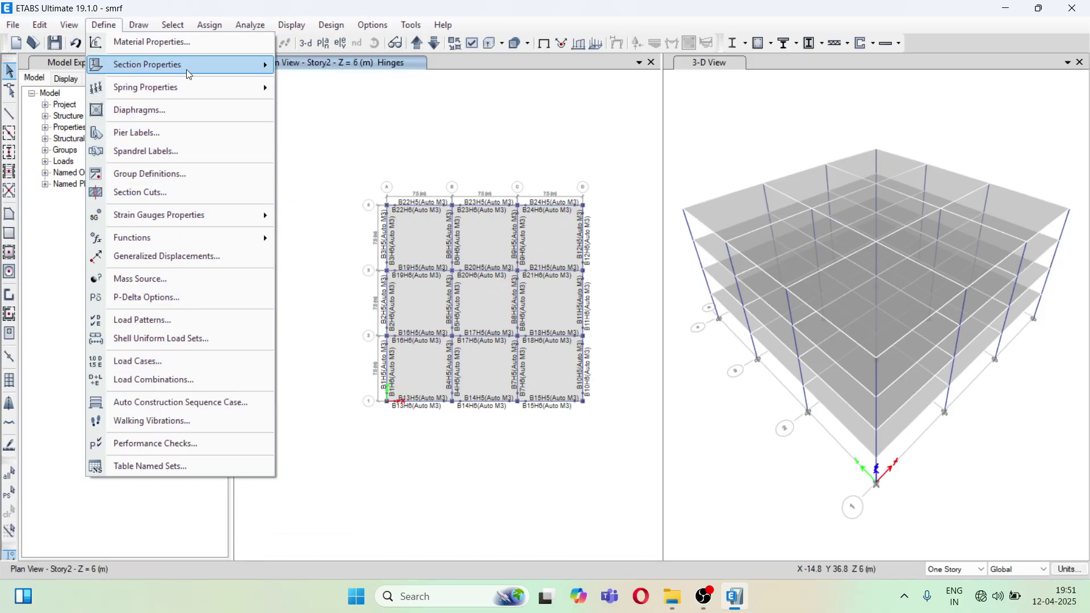
pyautogui.moveTo(189, 75)
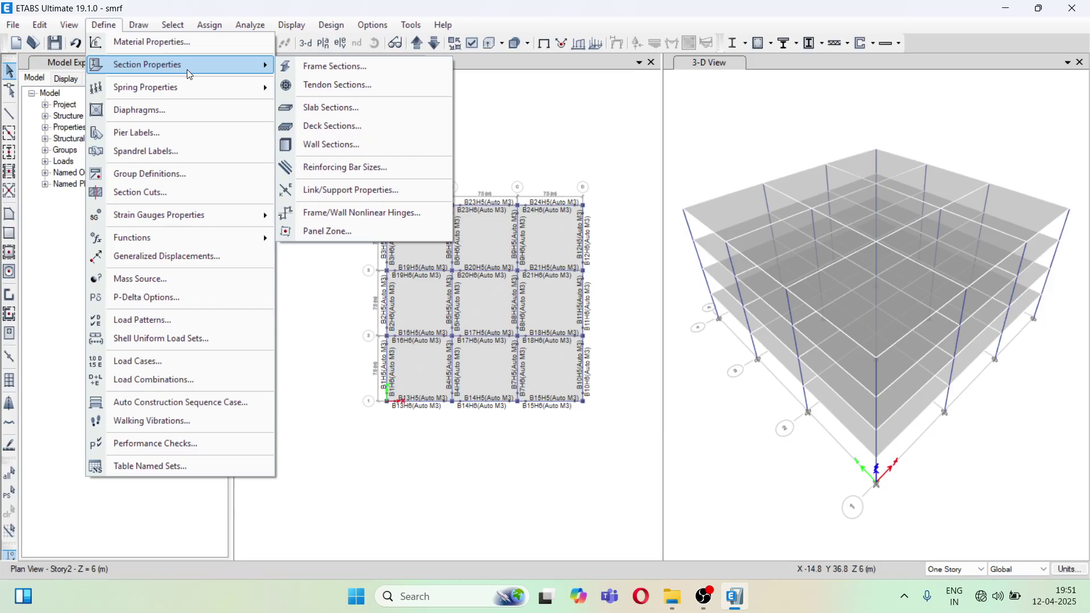
pyautogui.click(363, 213)
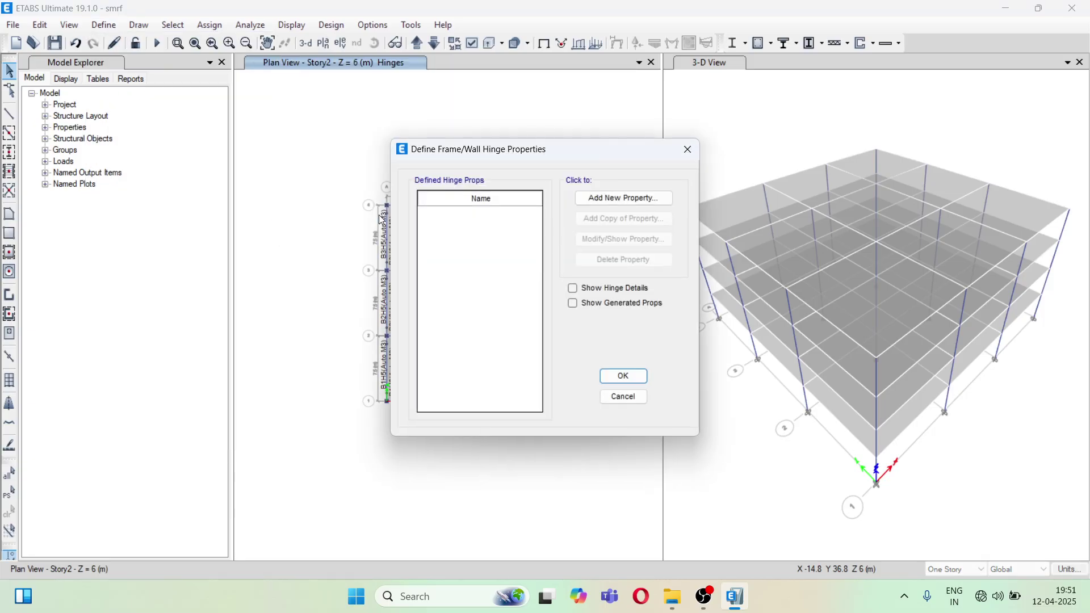
pyautogui.click(574, 304)
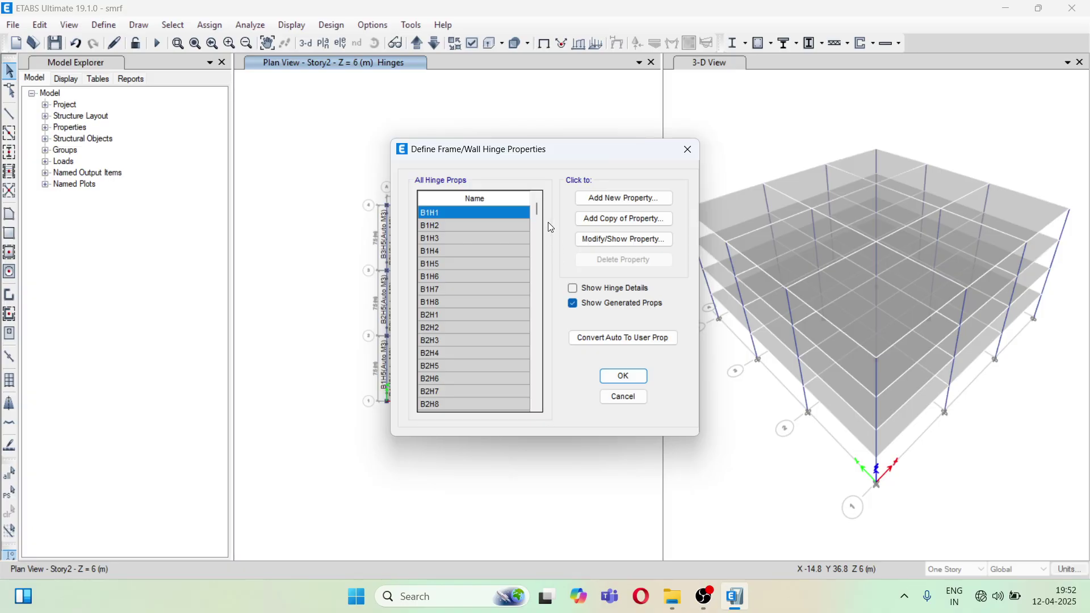
pyautogui.moveTo(536, 211); pyautogui.dragTo(506, 219)
pyautogui.click(616, 242)
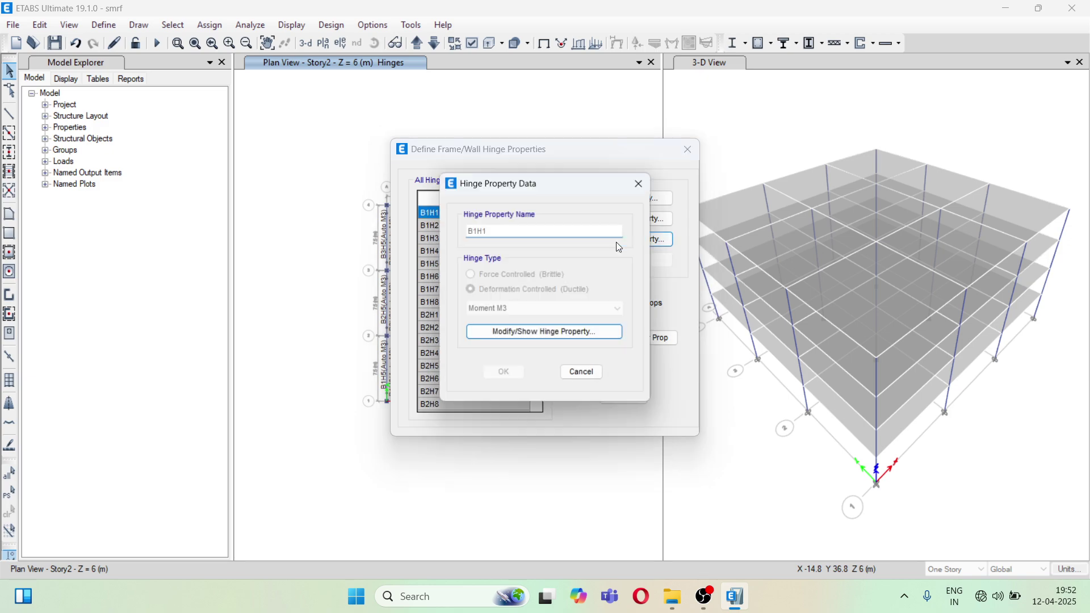
pyautogui.click(588, 333)
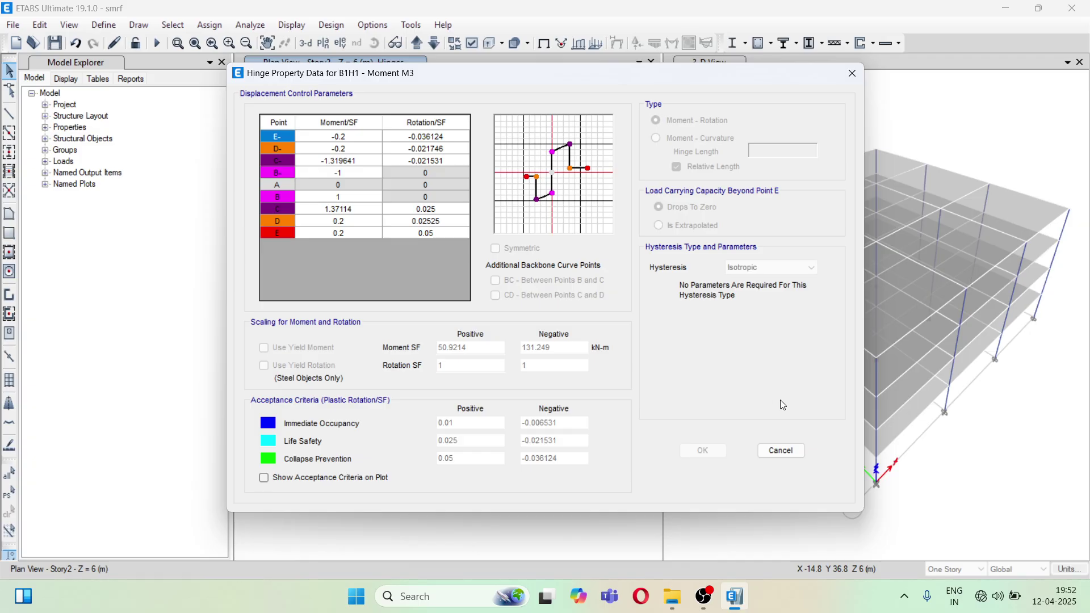
# Step: Close the B1H1 hinge data and the frame/wall hinge property definitions without changes
pyautogui.click(782, 451)
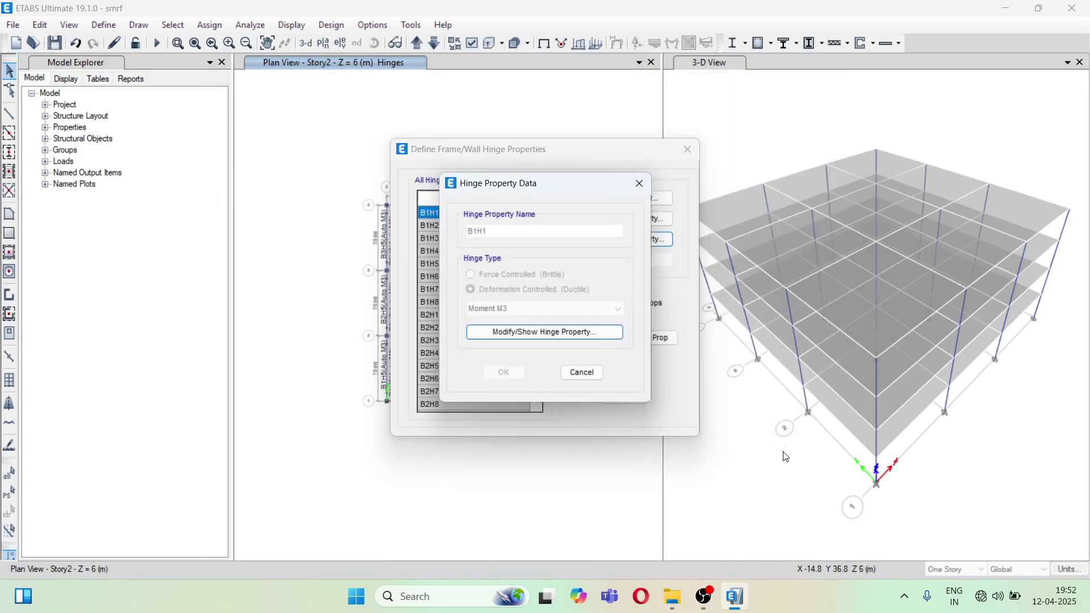
pyautogui.click(582, 373)
pyautogui.click(688, 149)
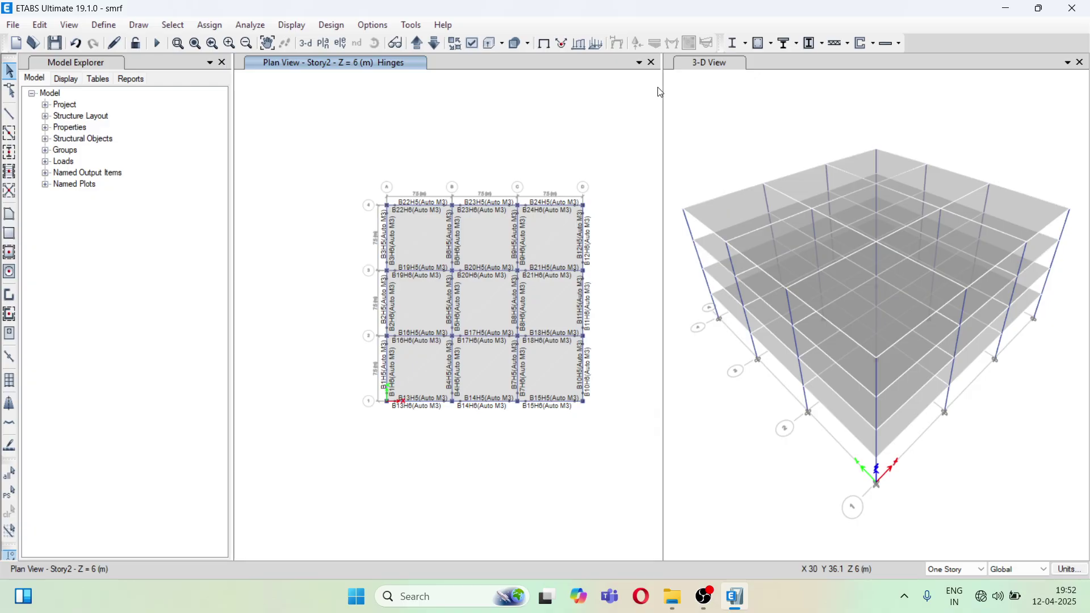
# Step: Replace the 3-D view with the elevation view along grid line 1
pyautogui.click(710, 63)
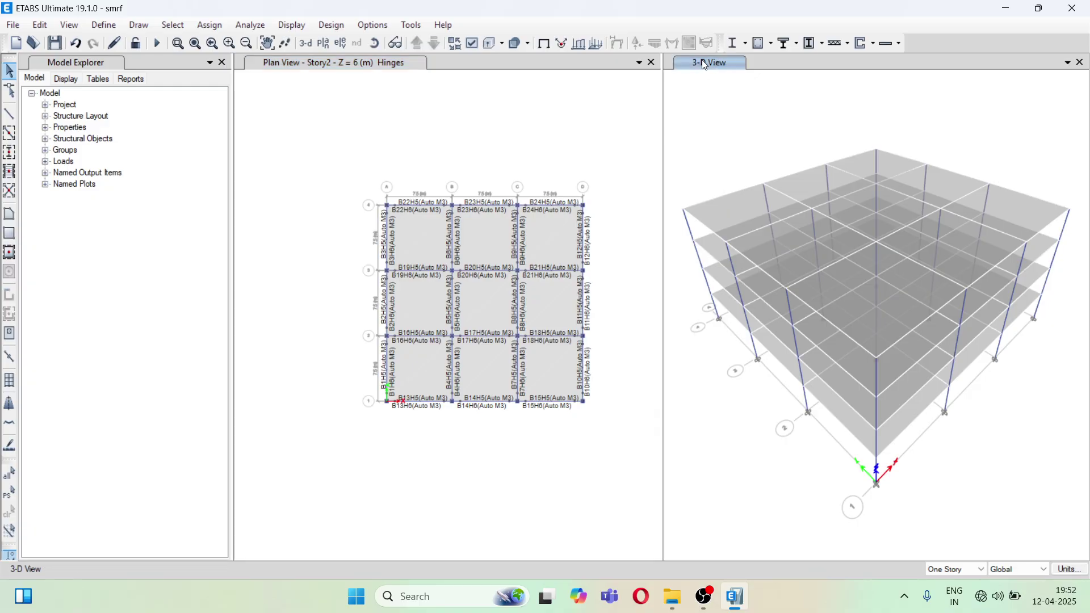
pyautogui.click(339, 43)
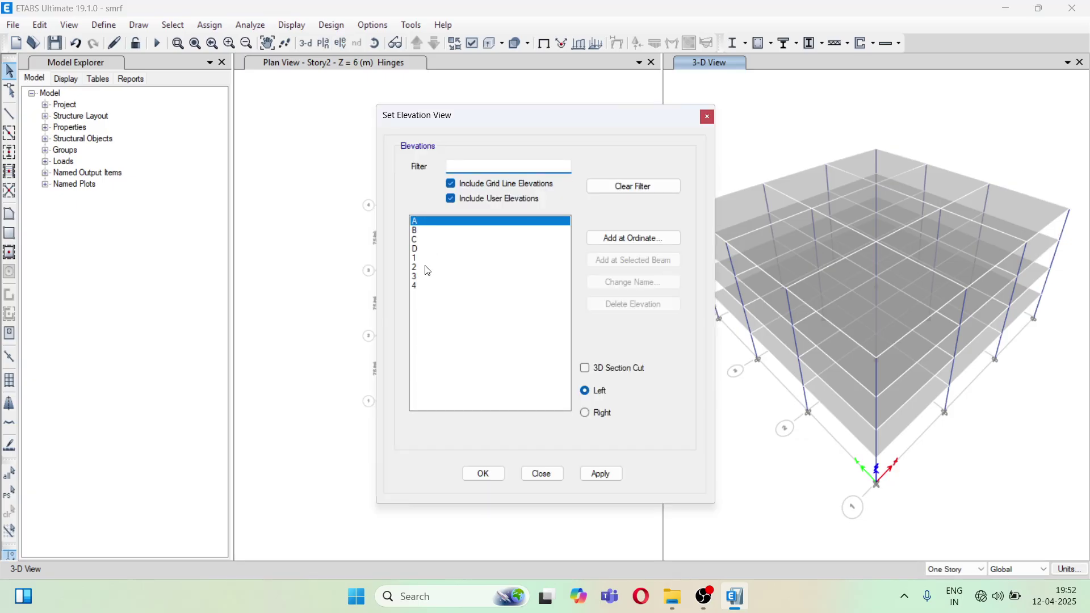
pyautogui.click(433, 259)
pyautogui.click(599, 474)
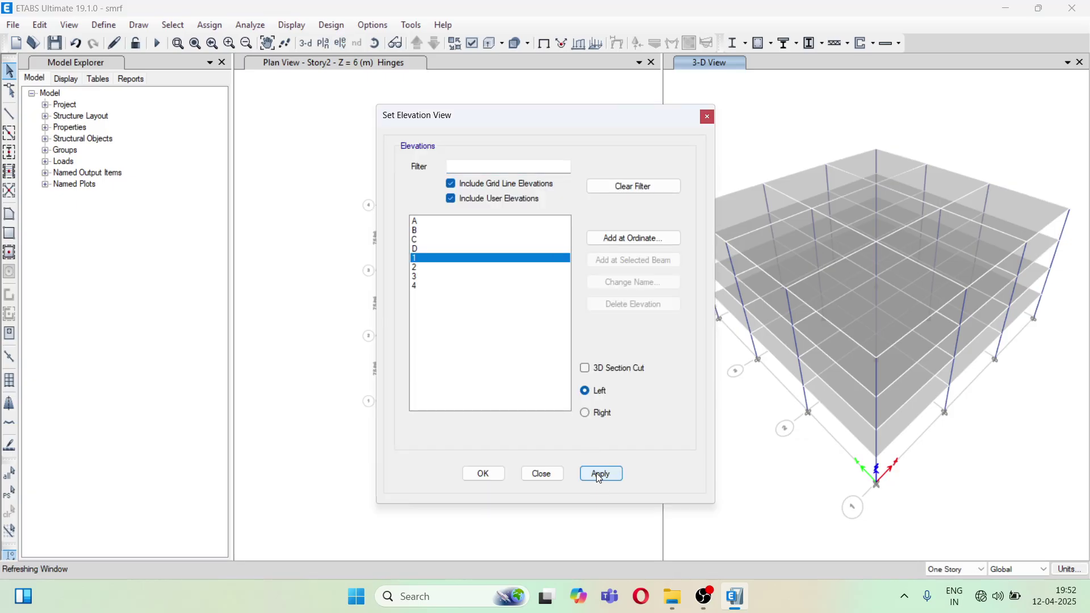
pyautogui.click(492, 473)
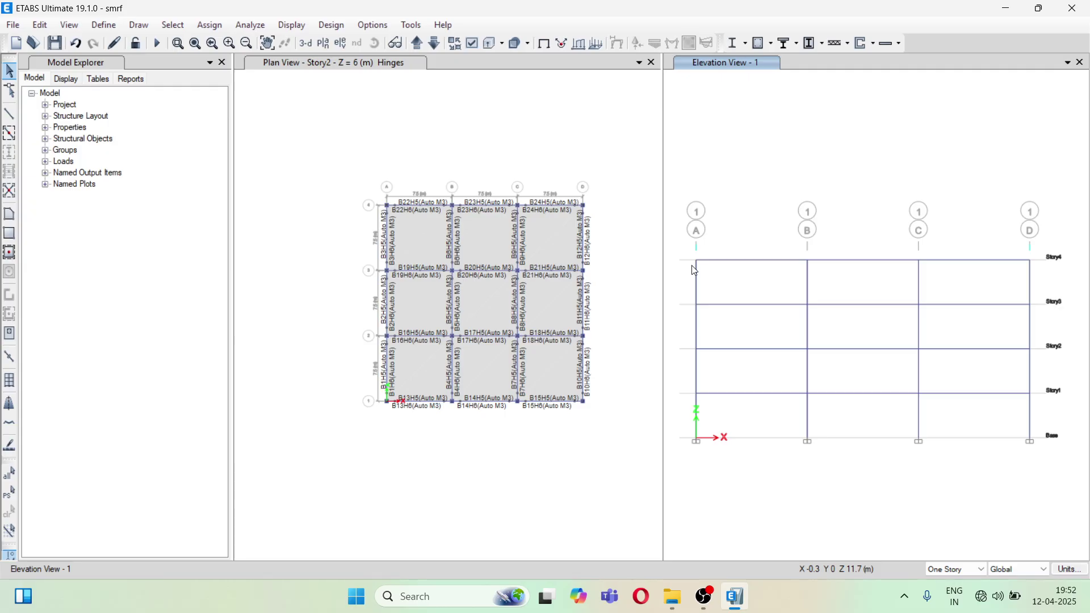
# Step: In the load cases to run, set the Live, SDL, EQX and EQY cases to Do Not Run
pyautogui.click(244, 24)
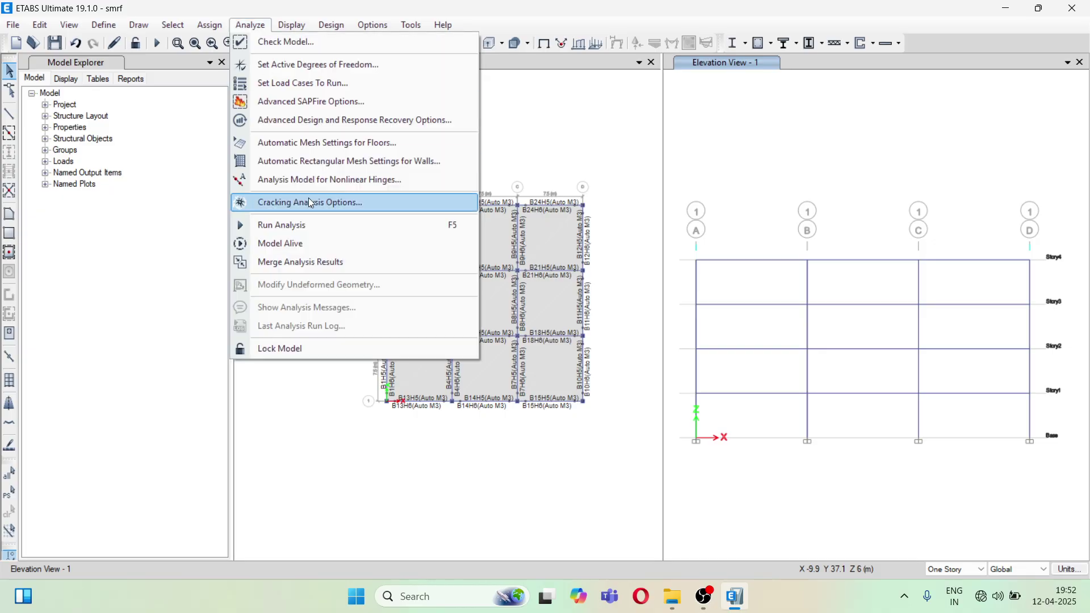
pyautogui.click(311, 86)
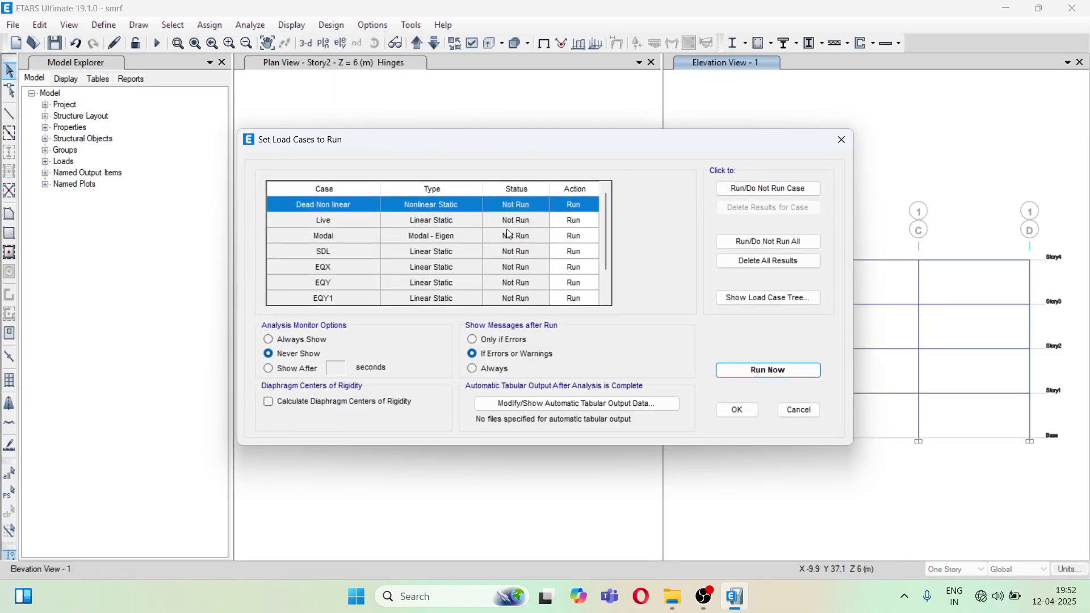
pyautogui.click(582, 228)
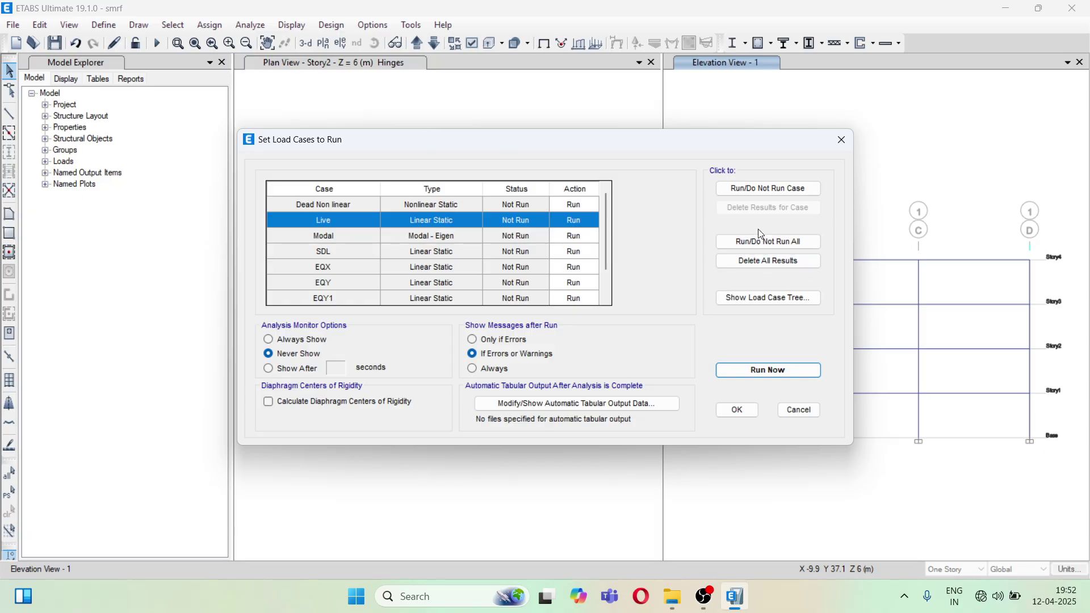
pyautogui.click(764, 189)
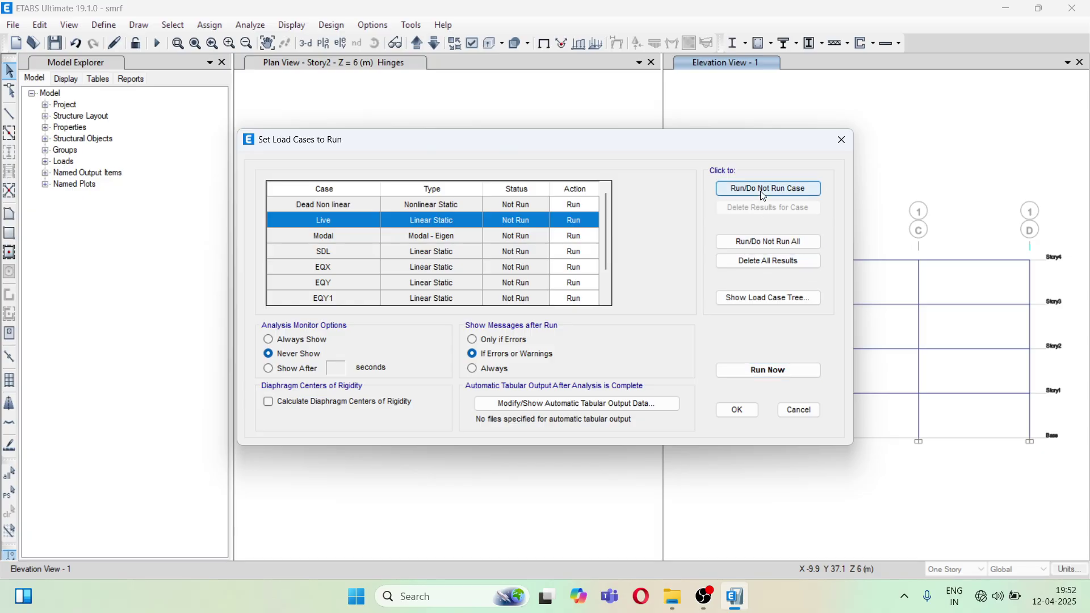
pyautogui.click(568, 237)
pyautogui.click(569, 253)
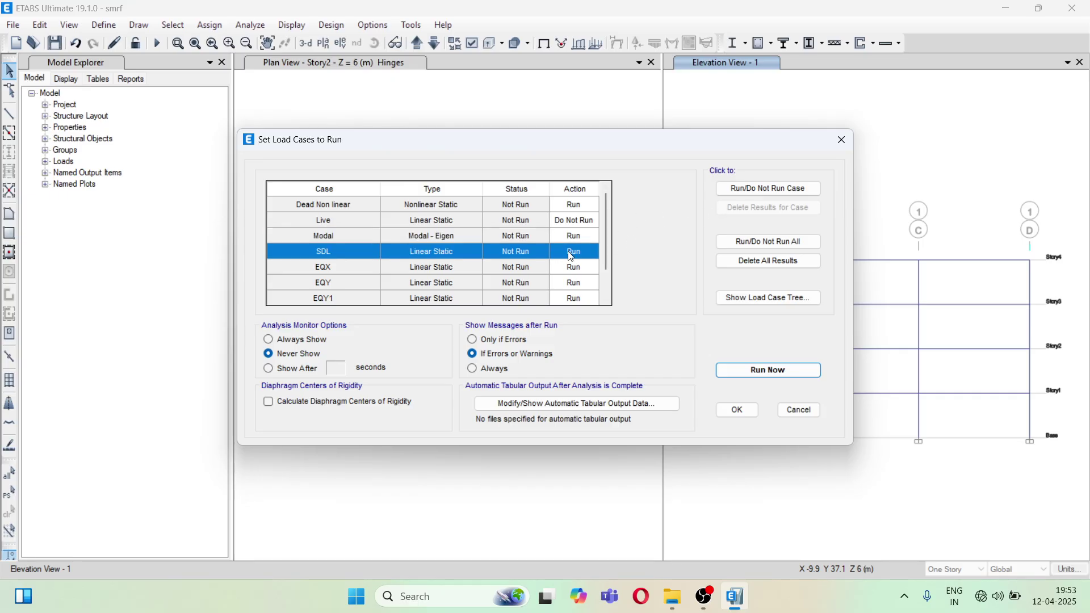
pyautogui.click(749, 196)
pyautogui.click(578, 270)
pyautogui.click(749, 190)
pyautogui.click(581, 287)
pyautogui.click(740, 194)
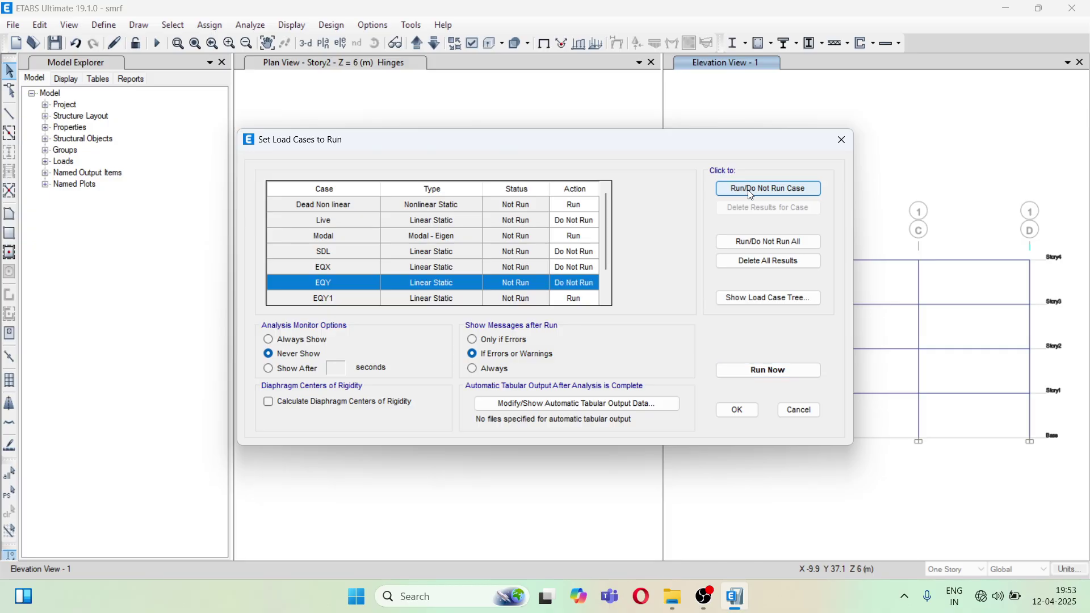
# Step: Set the EQY1 case to Do Not Run and run the analysis for the remaining load cases
pyautogui.scroll(-1, 610, 253)
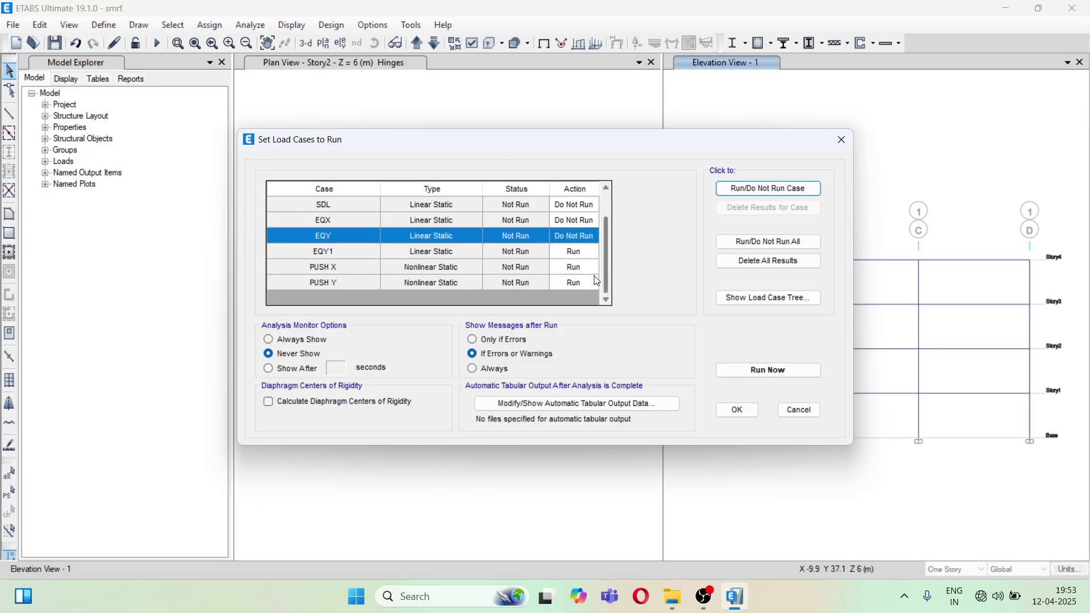
pyautogui.click(590, 254)
pyautogui.click(769, 193)
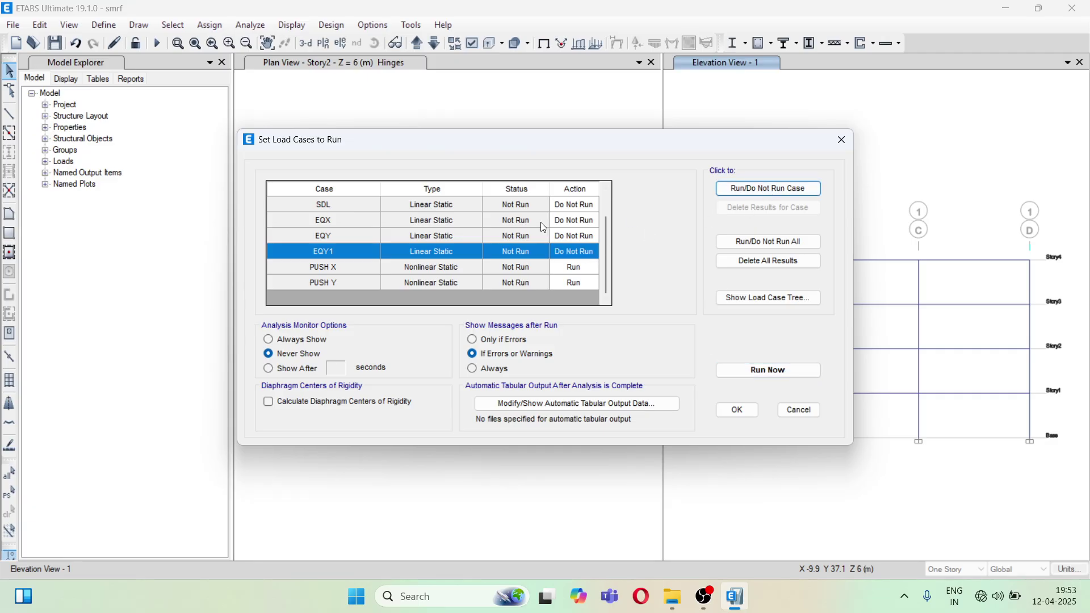
pyautogui.moveTo(607, 234); pyautogui.dragTo(606, 207)
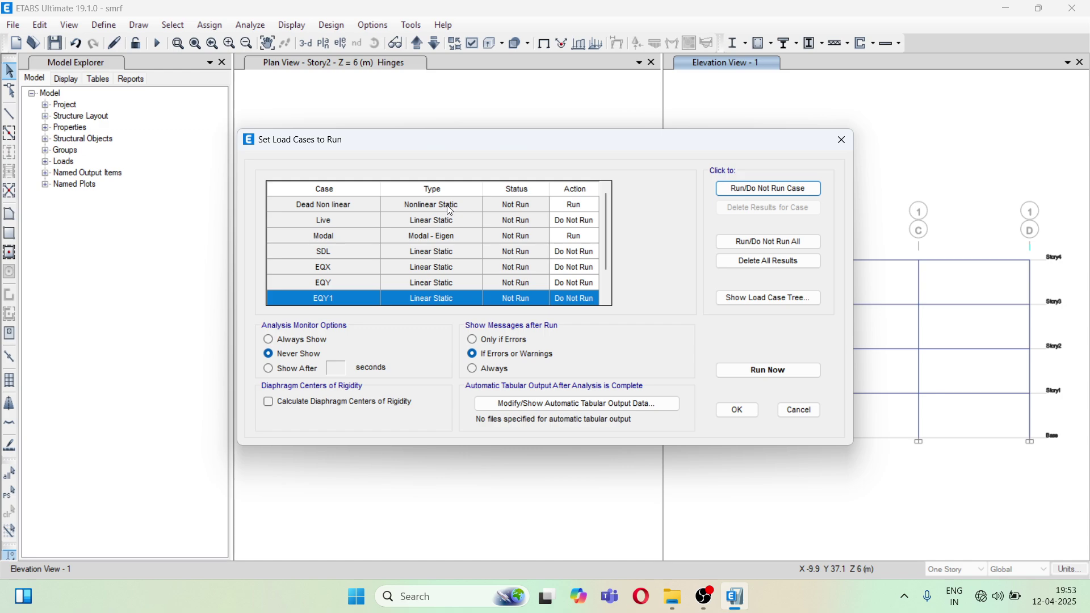
pyautogui.click(761, 371)
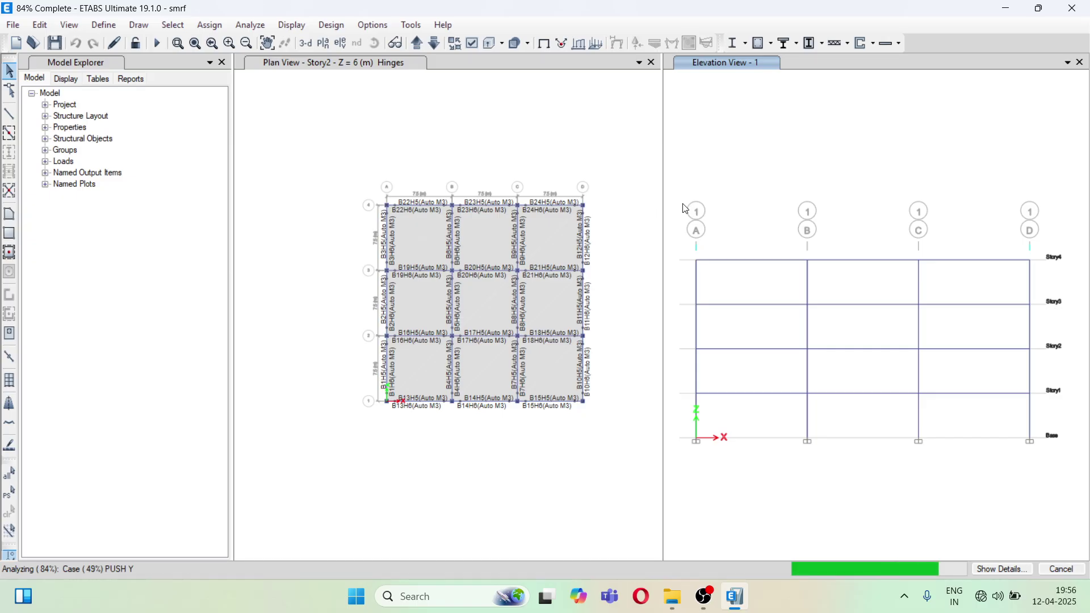
pyautogui.click(704, 596)
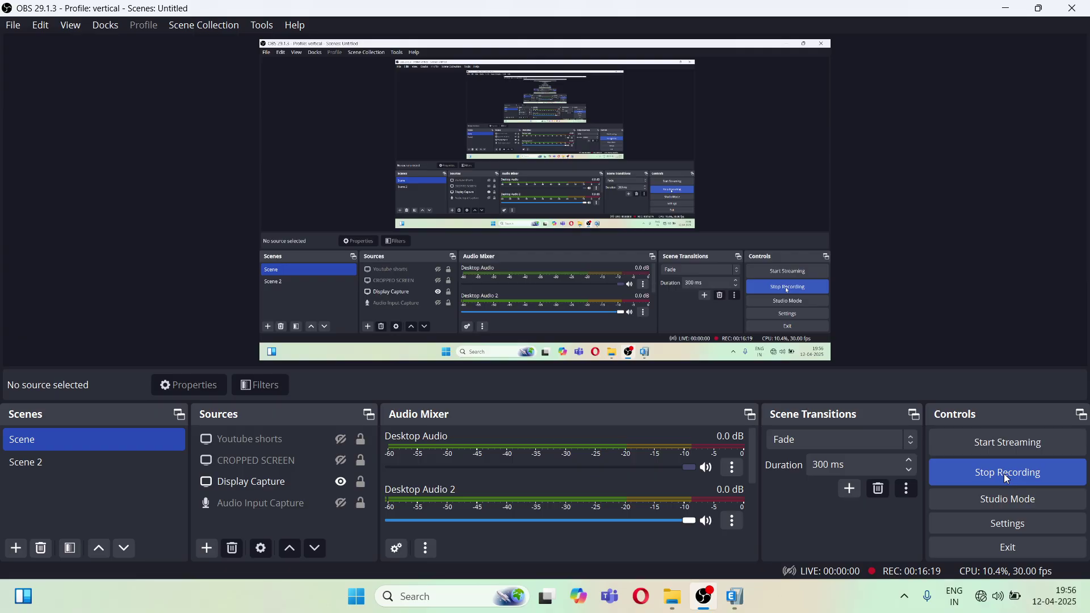
pyautogui.click(736, 600)
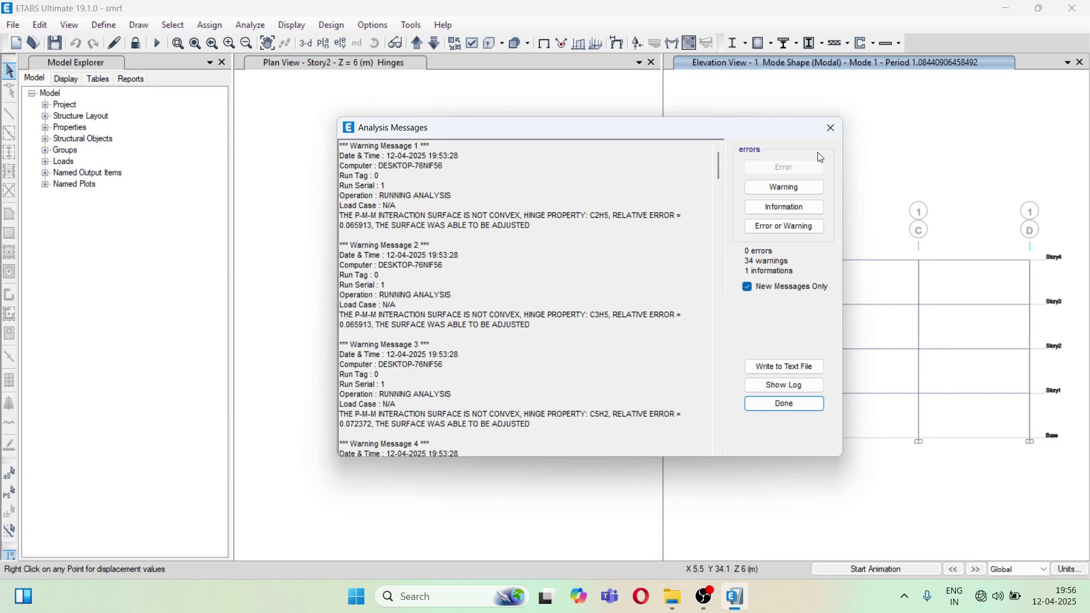
# Step: Dismiss the analysis messages and display the static pushover curve alongside the Story2 plan view
pyautogui.click(831, 128)
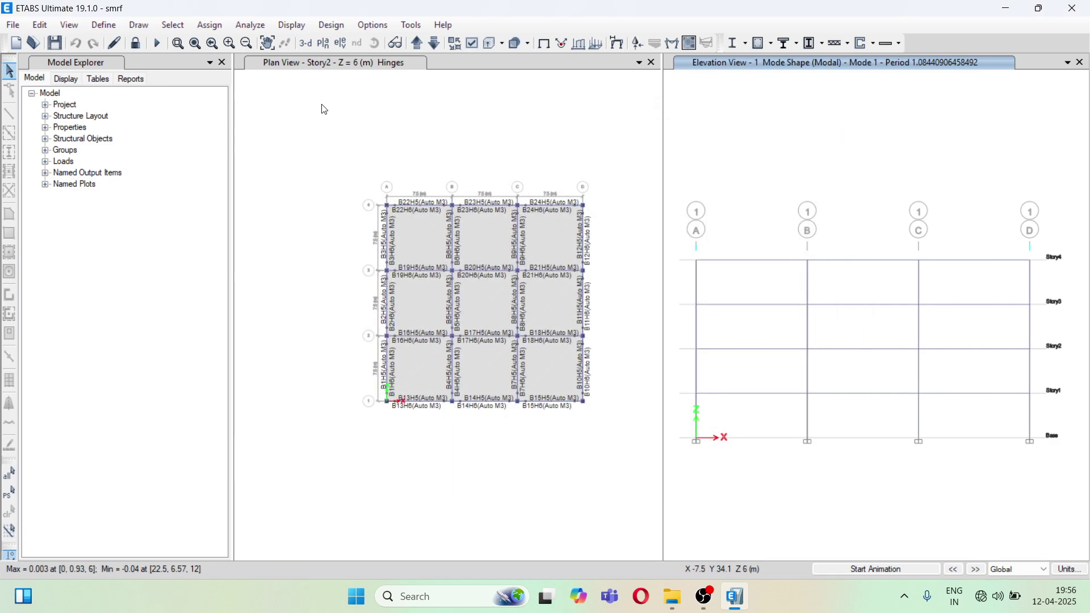
pyautogui.click(307, 65)
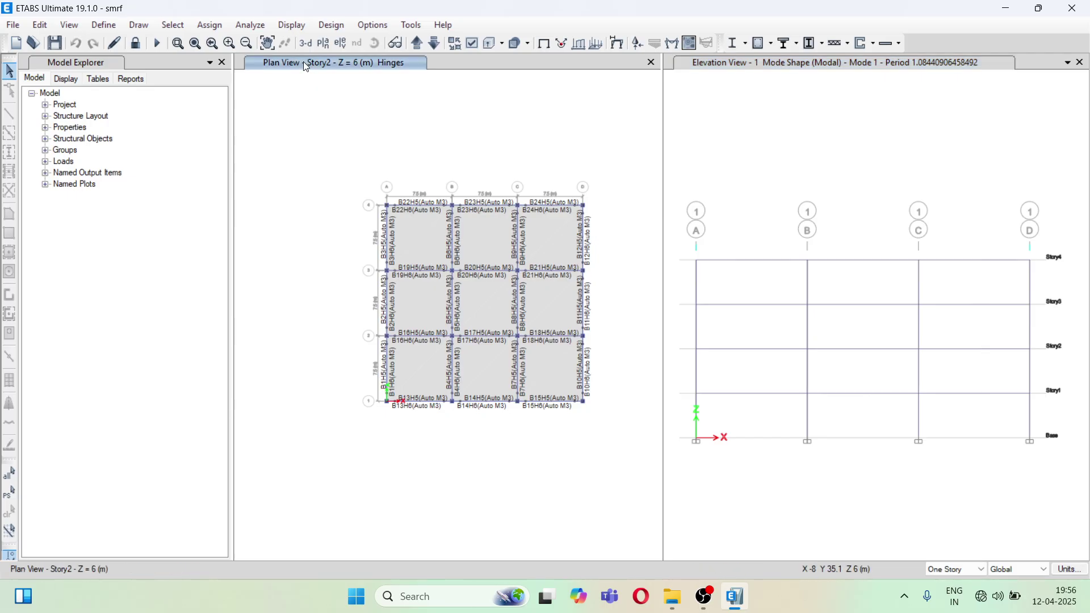
pyautogui.click(292, 25)
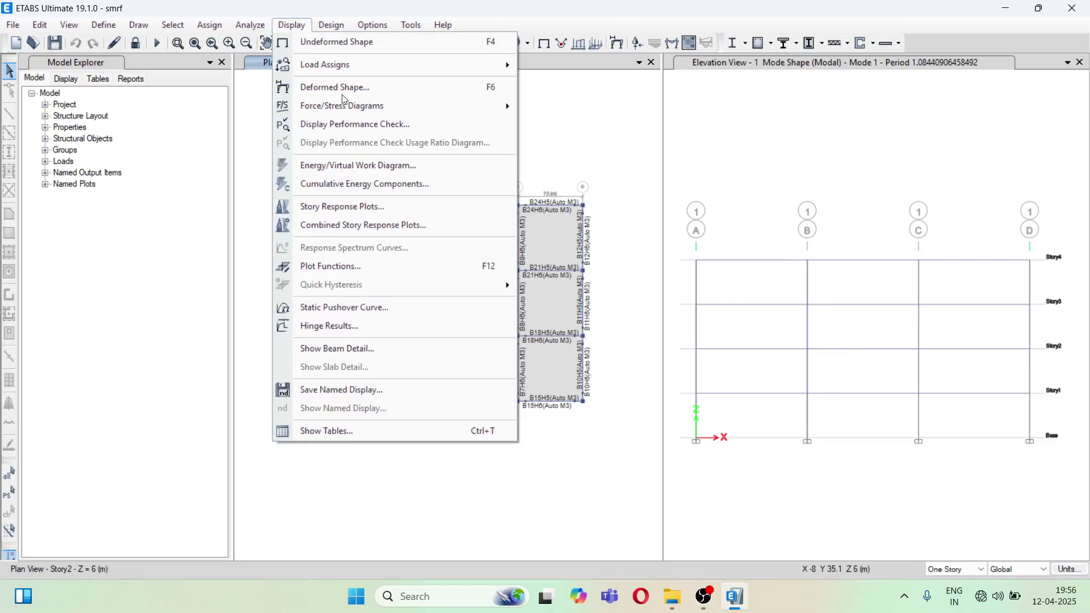
pyautogui.click(359, 308)
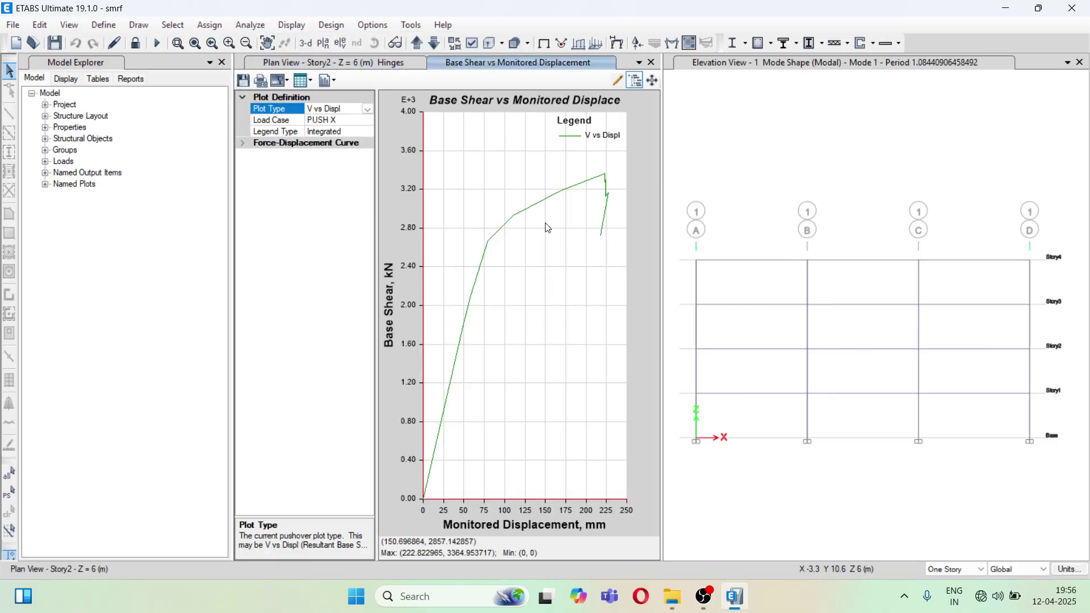
# Step: Plot base shear against monitored displacement (V vs Displ) for the PUSH Y load case and examine the curve's peak
pyautogui.click(368, 109)
pyautogui.click(318, 117)
pyautogui.moveTo(609, 179)
pyautogui.click(356, 121)
pyautogui.click(373, 122)
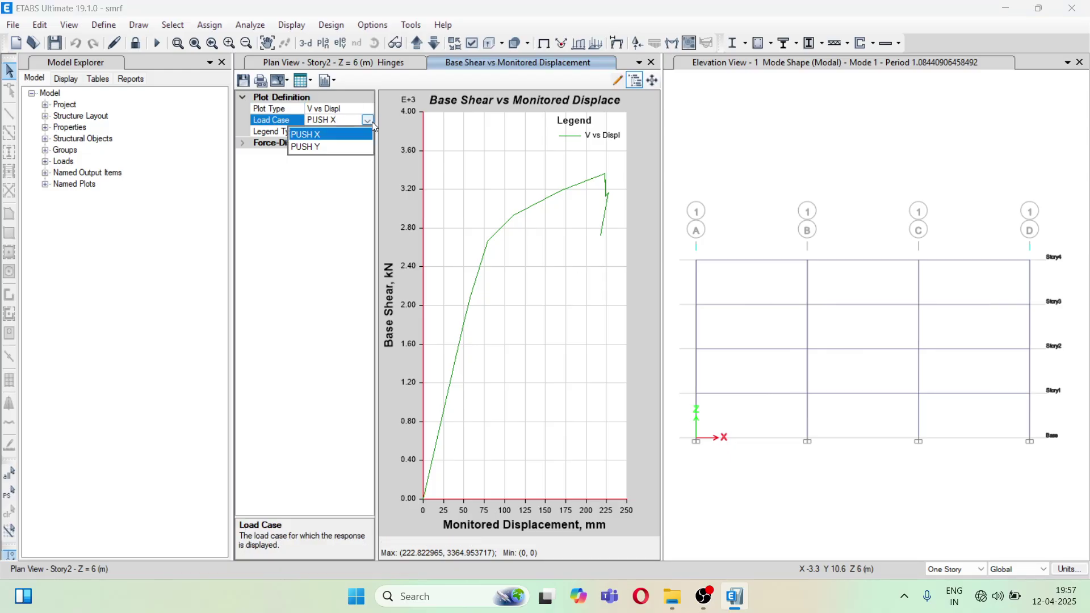
pyautogui.click(323, 146)
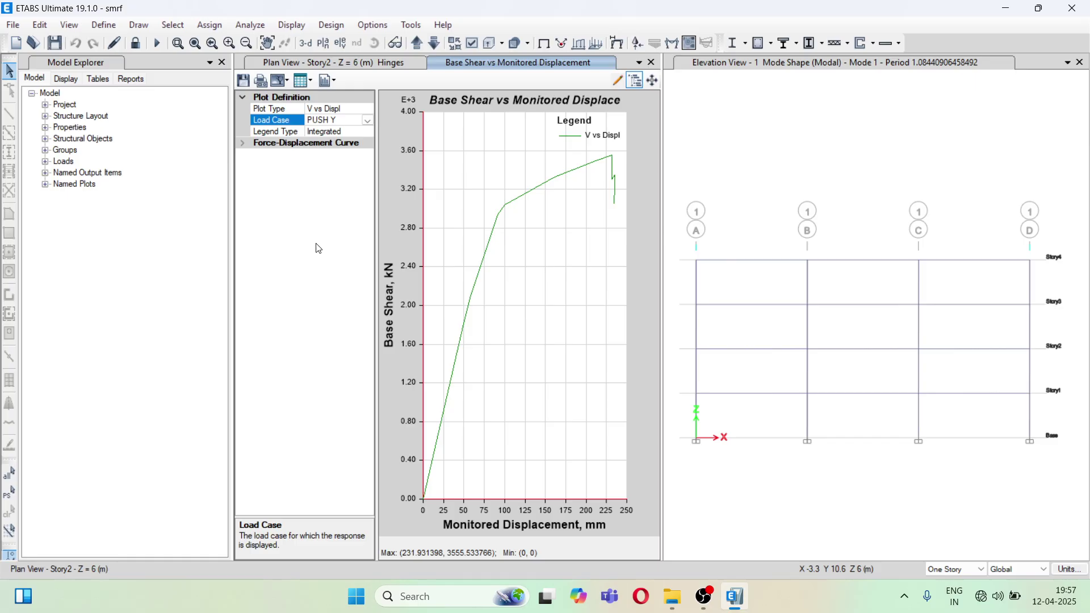
pyautogui.moveTo(613, 159)
pyautogui.click(703, 603)
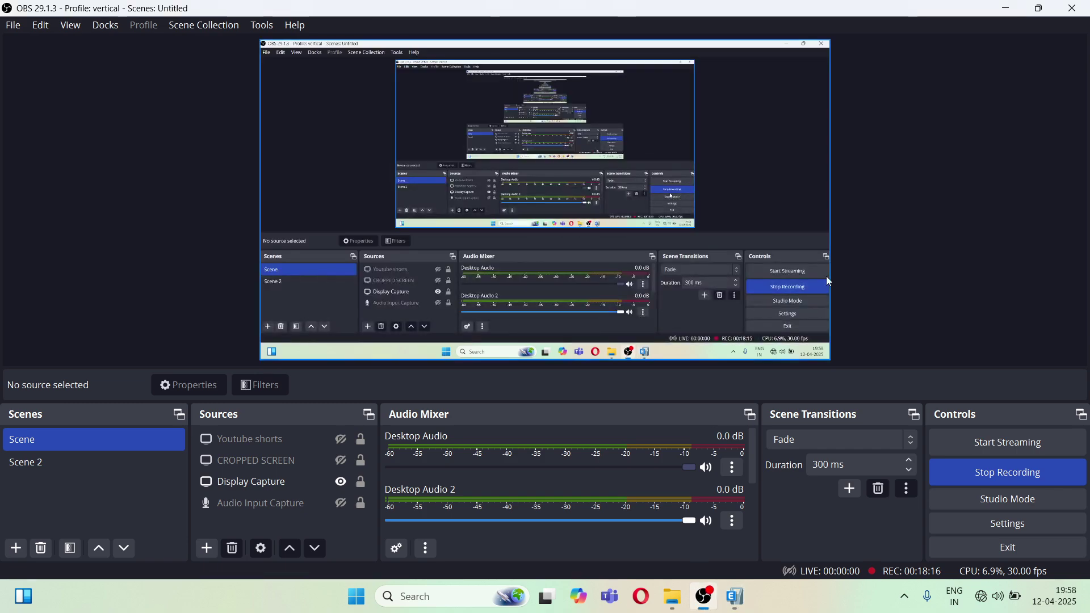